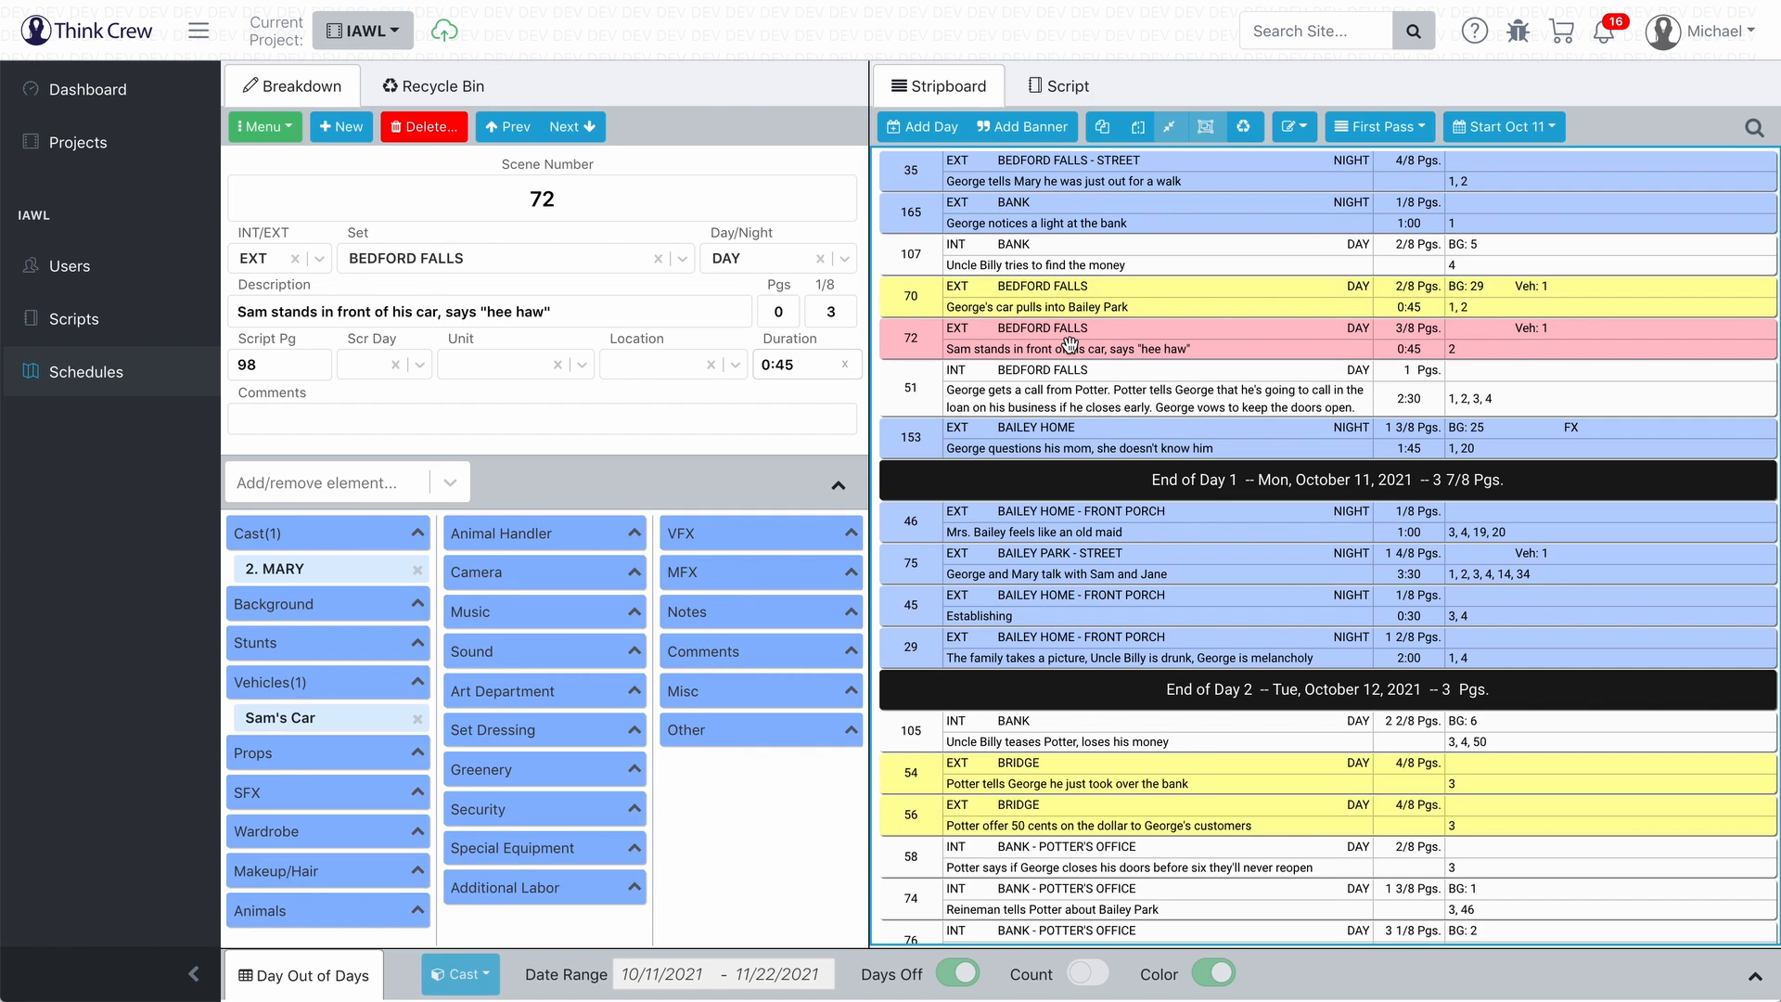
Step: Add POTTER and UNCLE BILLY to the cast of scene 70
{"action": "left_click", "coordinate": [1070, 295]}
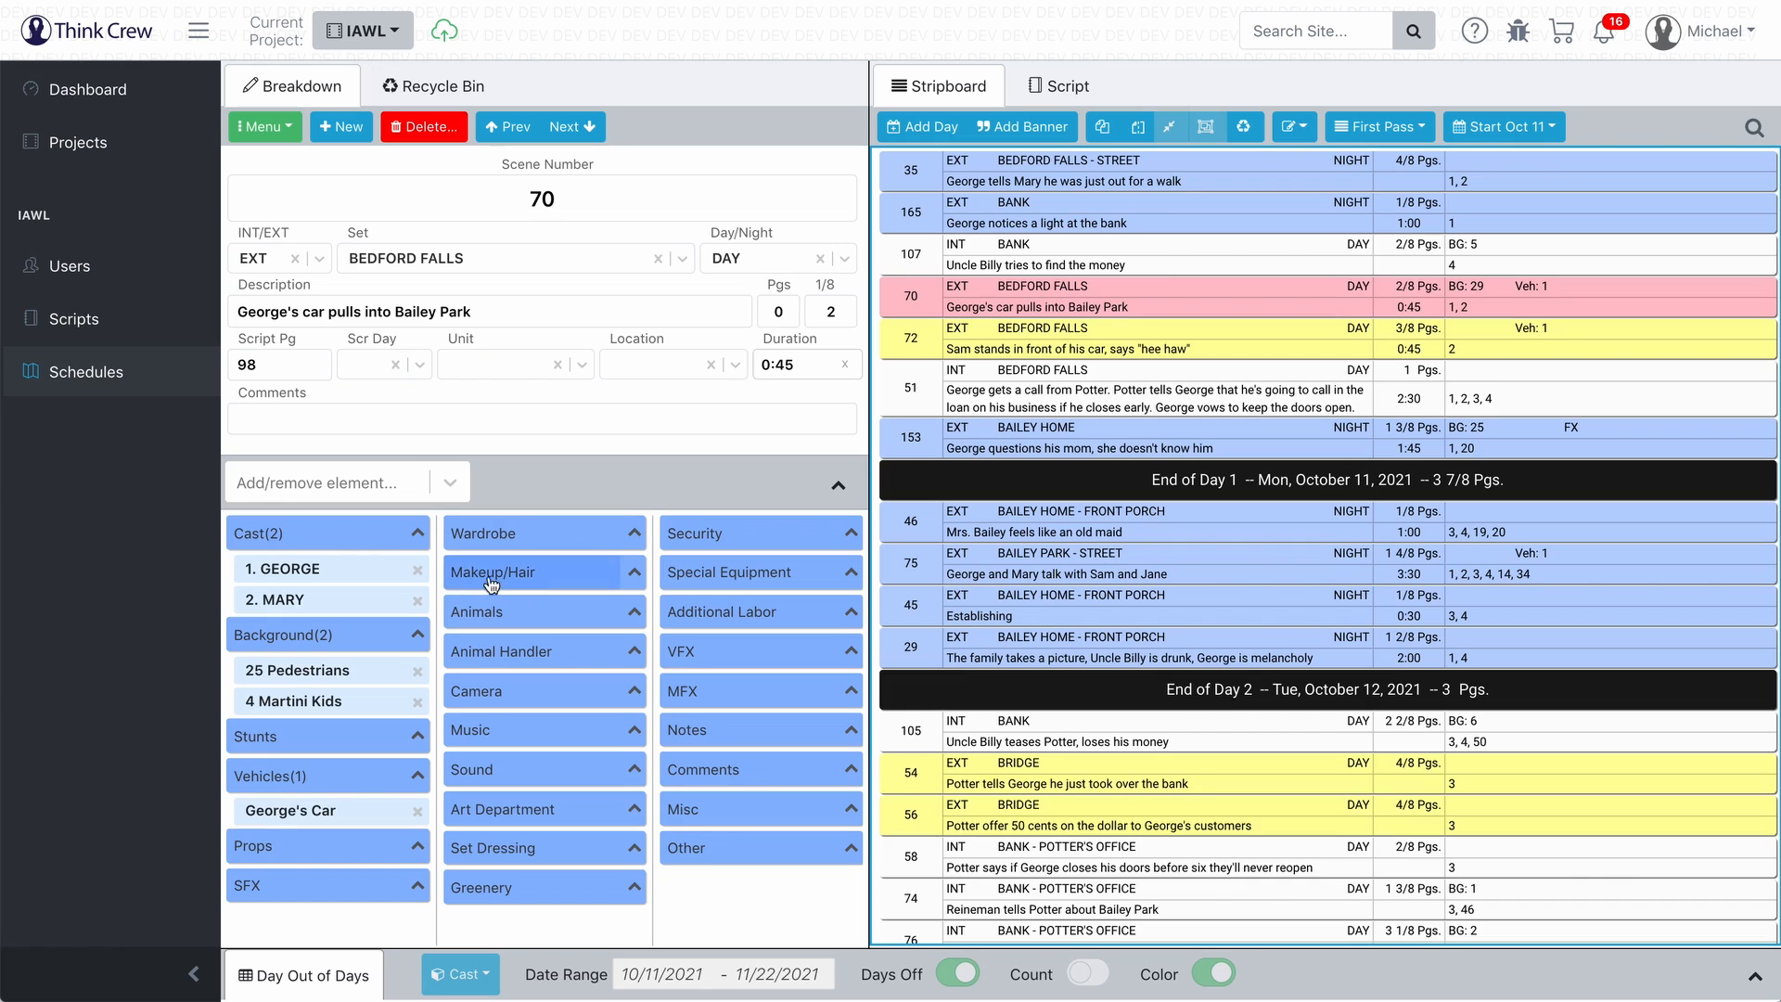
{"action": "left_click", "coordinate": [373, 533]}
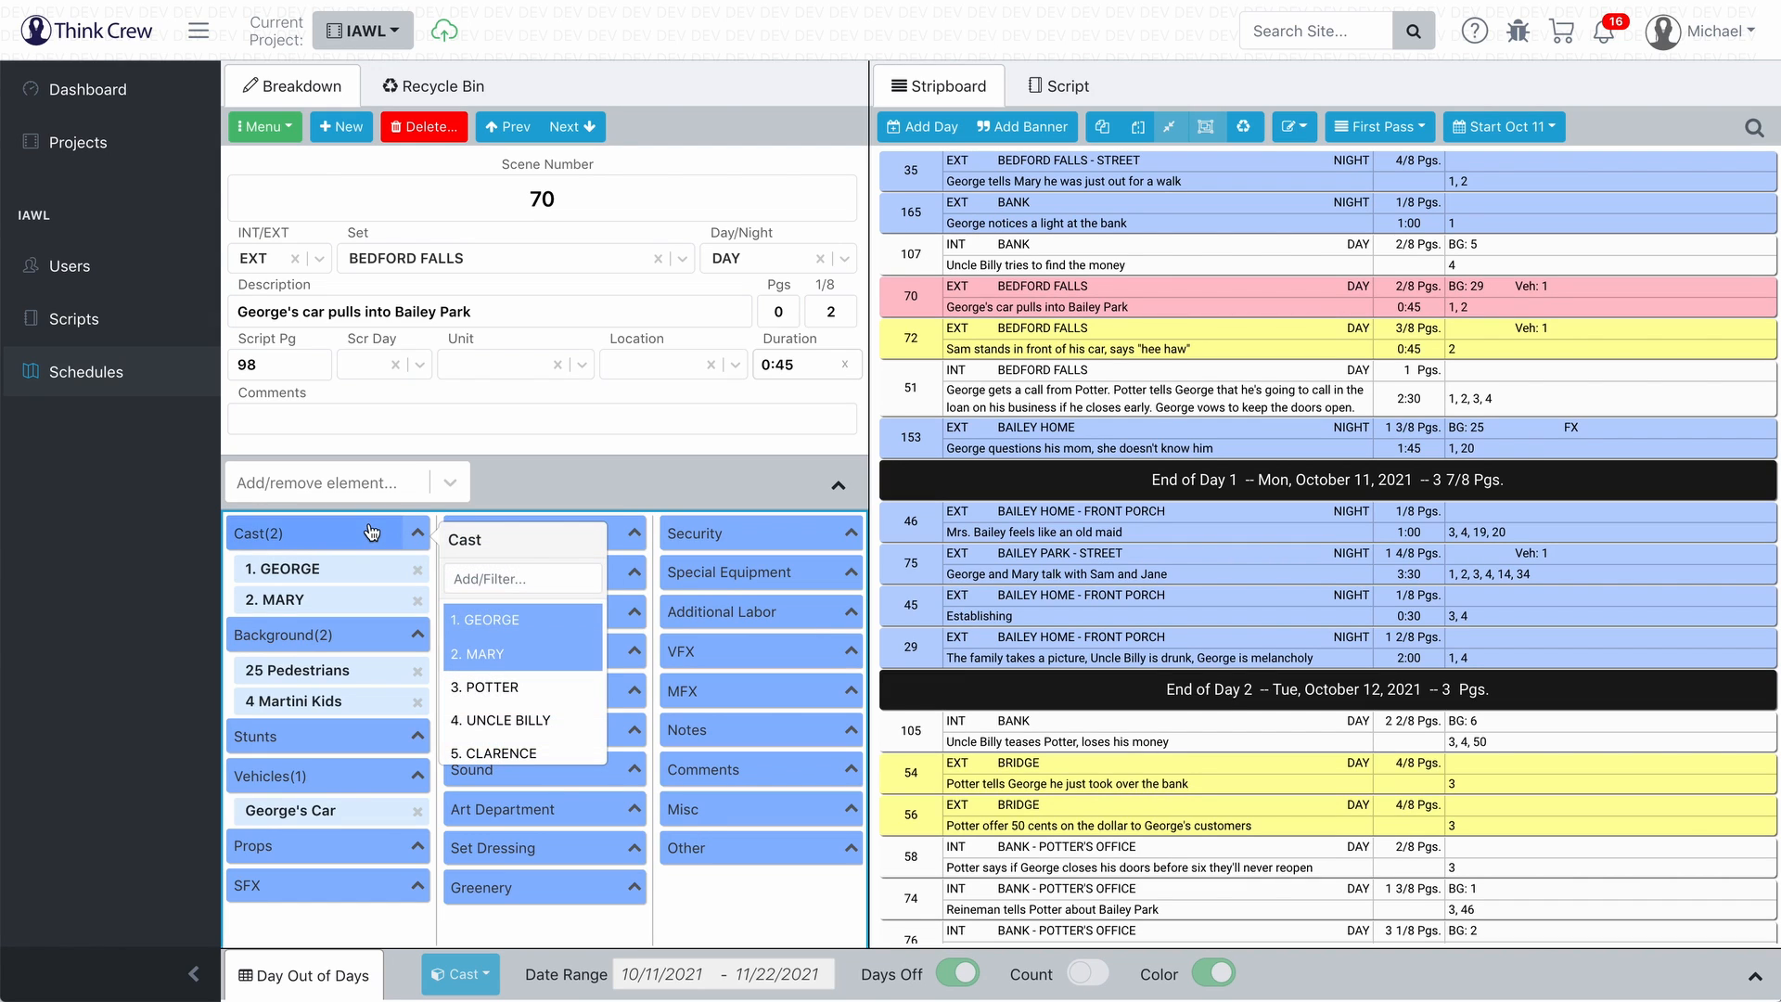
{"action": "left_click", "coordinate": [488, 687]}
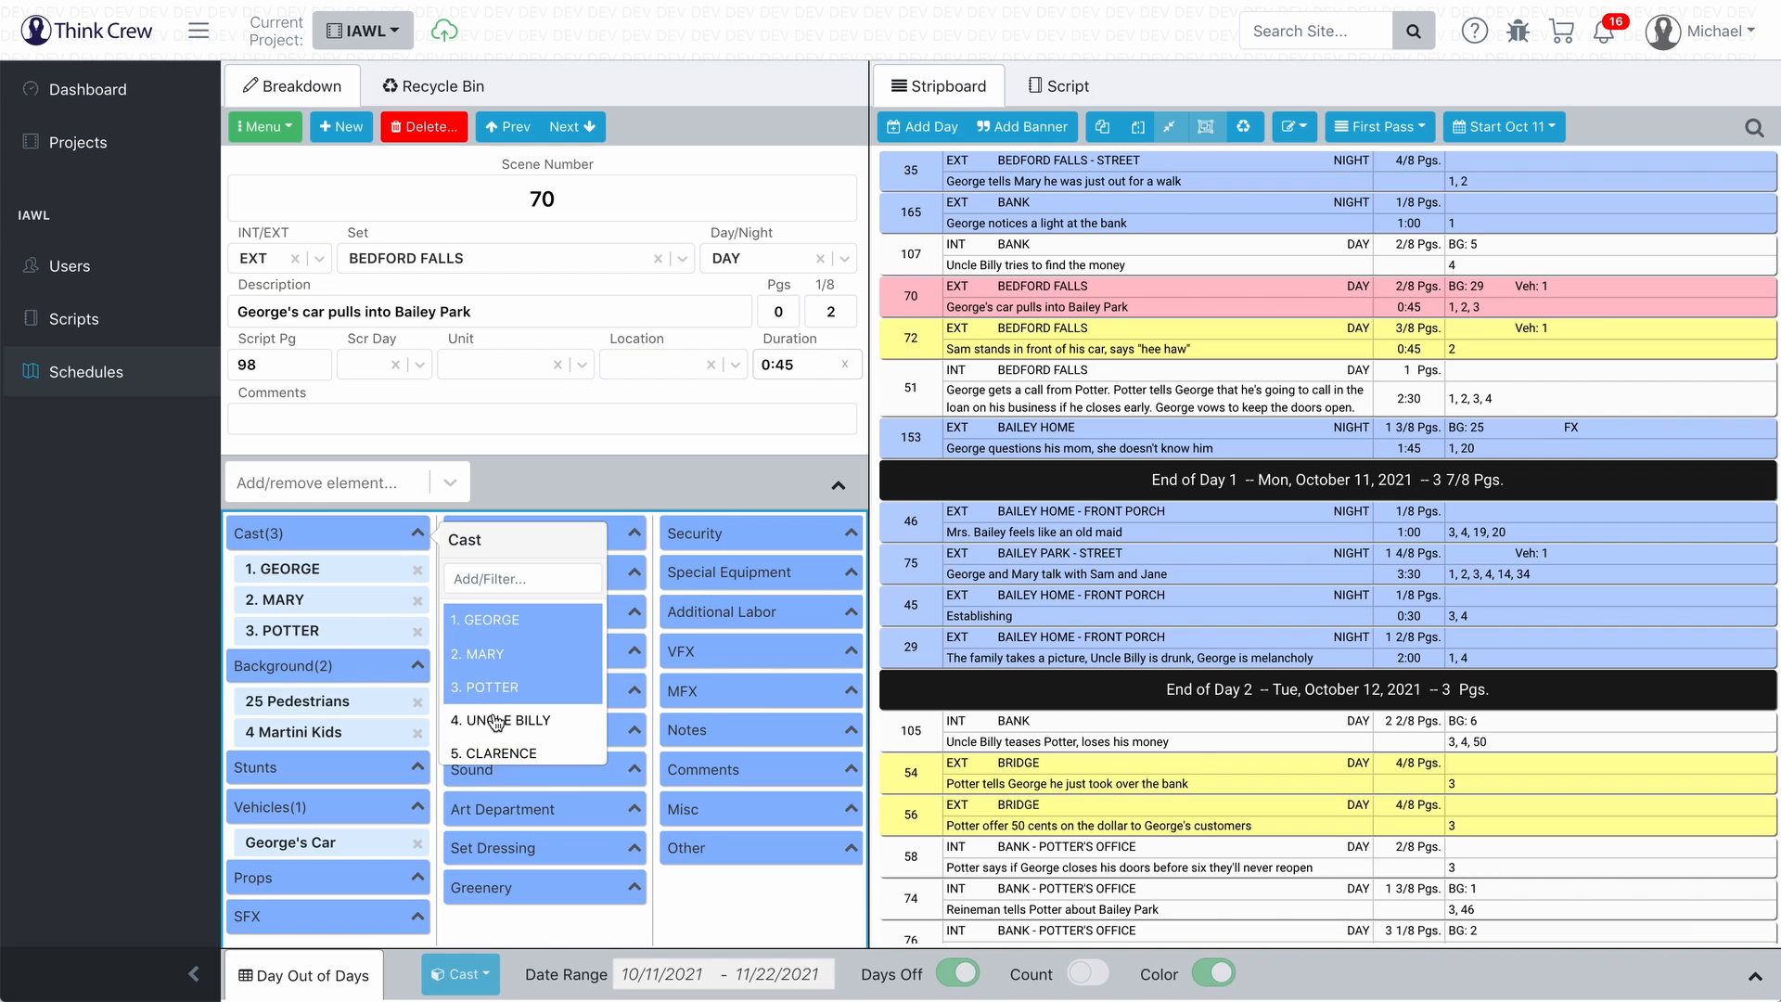
{"action": "left_click", "coordinate": [496, 721]}
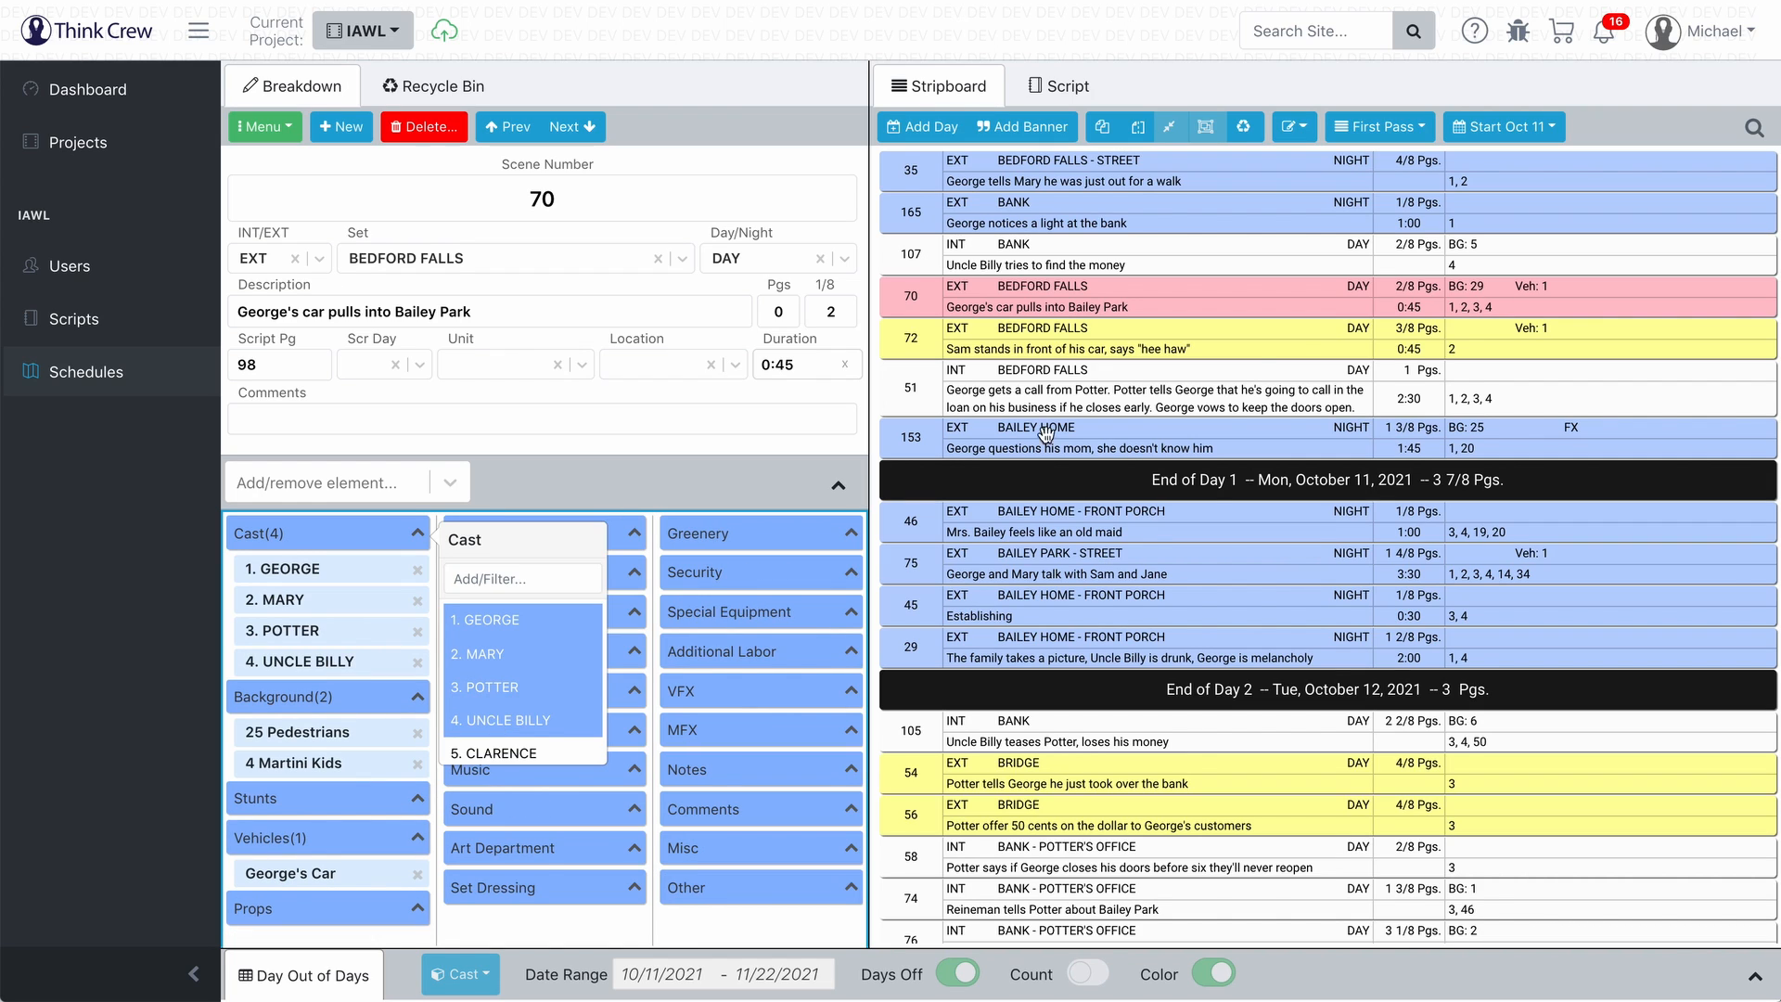
Step: Select scenes 70, 51, 75 and 105 together to view their combined breakdown
{"action": "left_click", "coordinate": [1501, 307]}
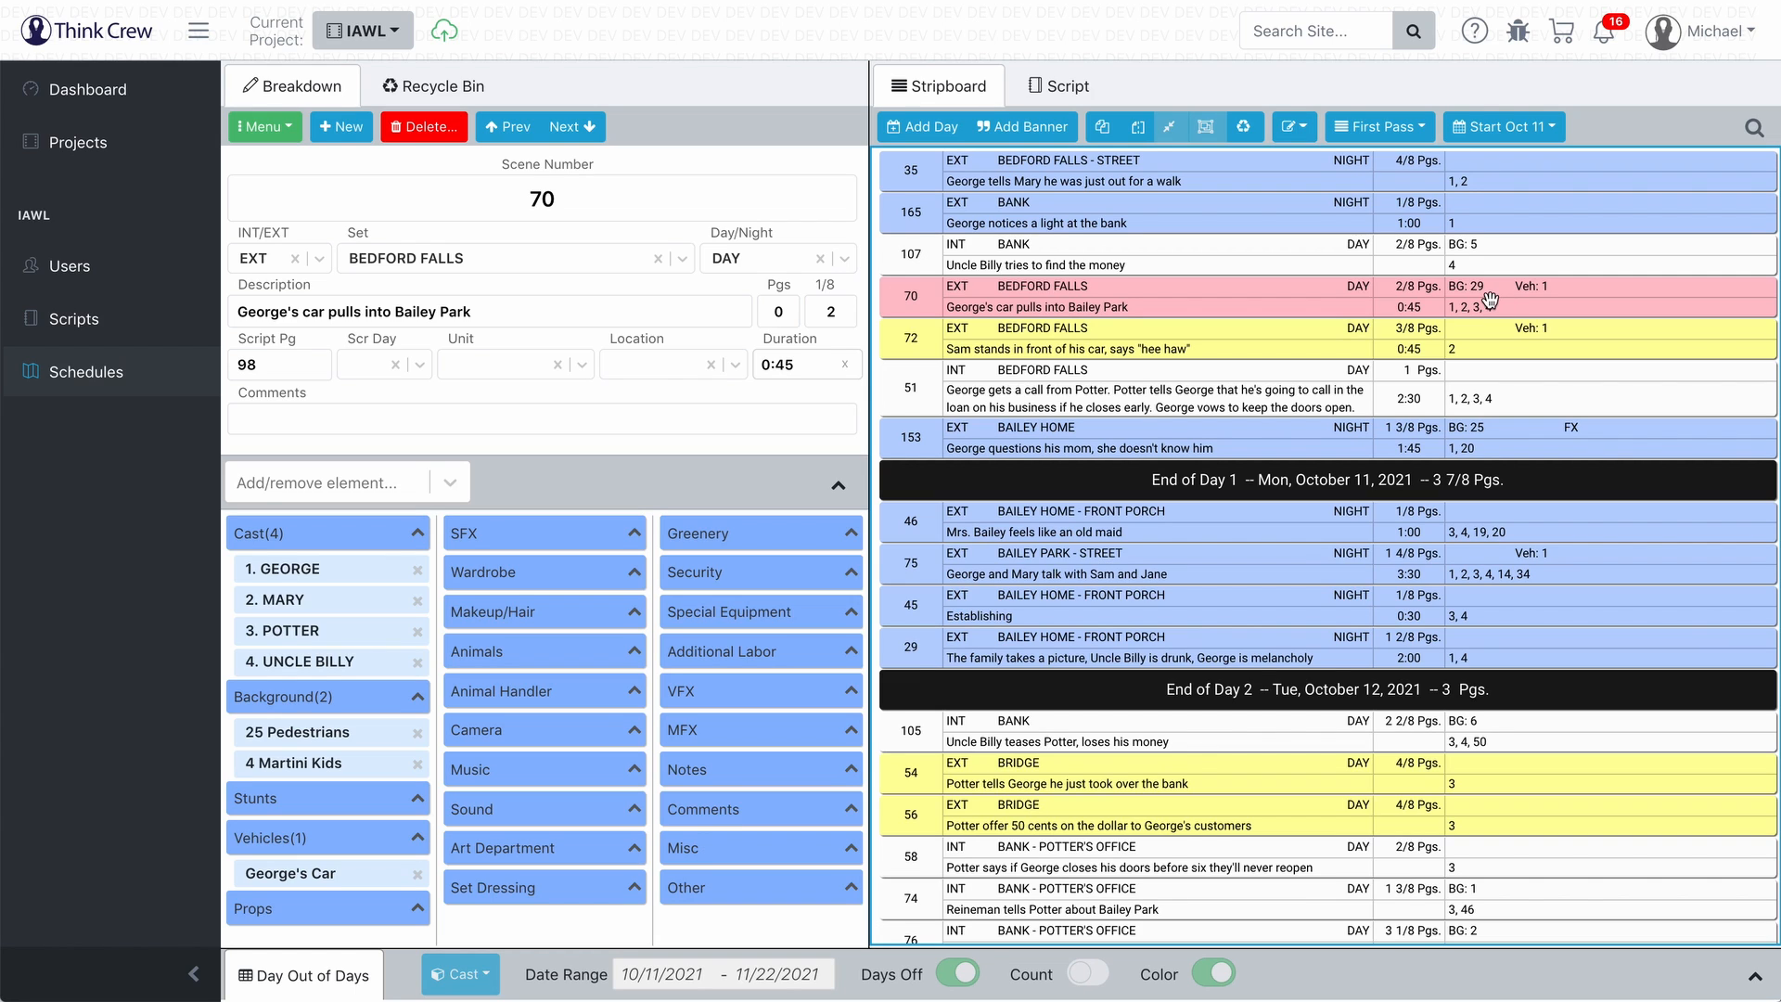
{"action": "left_click", "coordinate": [1252, 390], "text": "ctrl"}
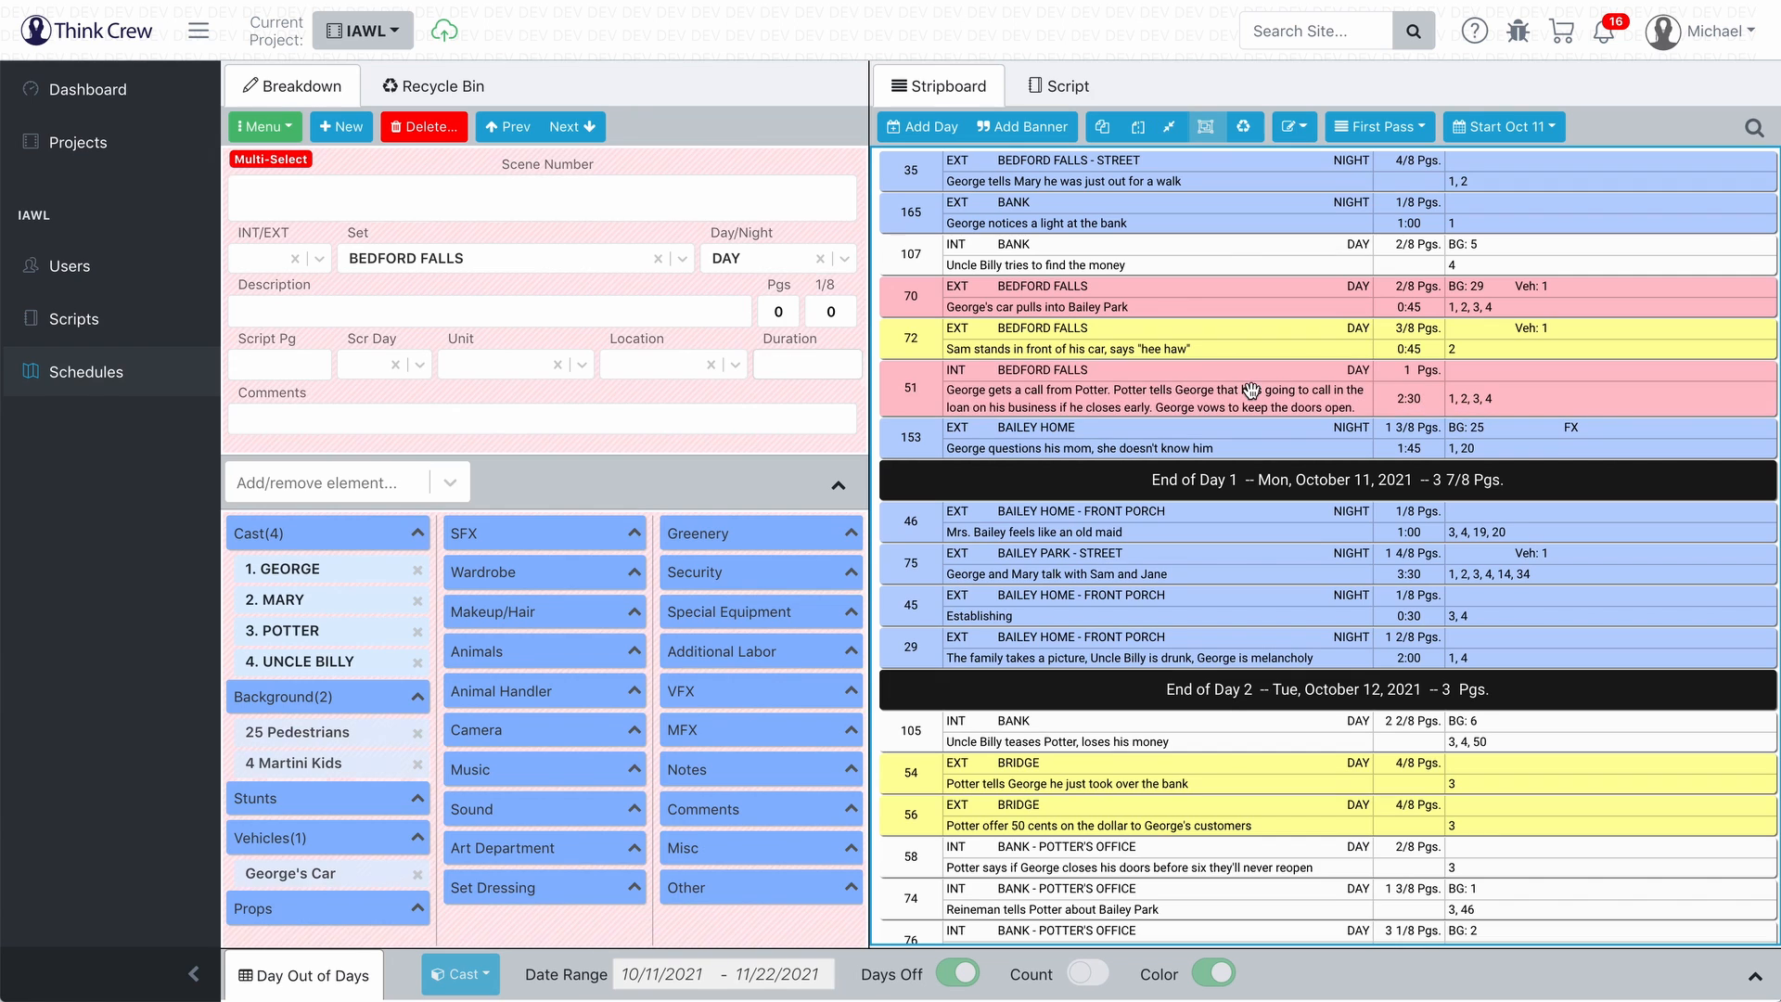
{"action": "left_click", "coordinate": [1243, 559], "text": "ctrl"}
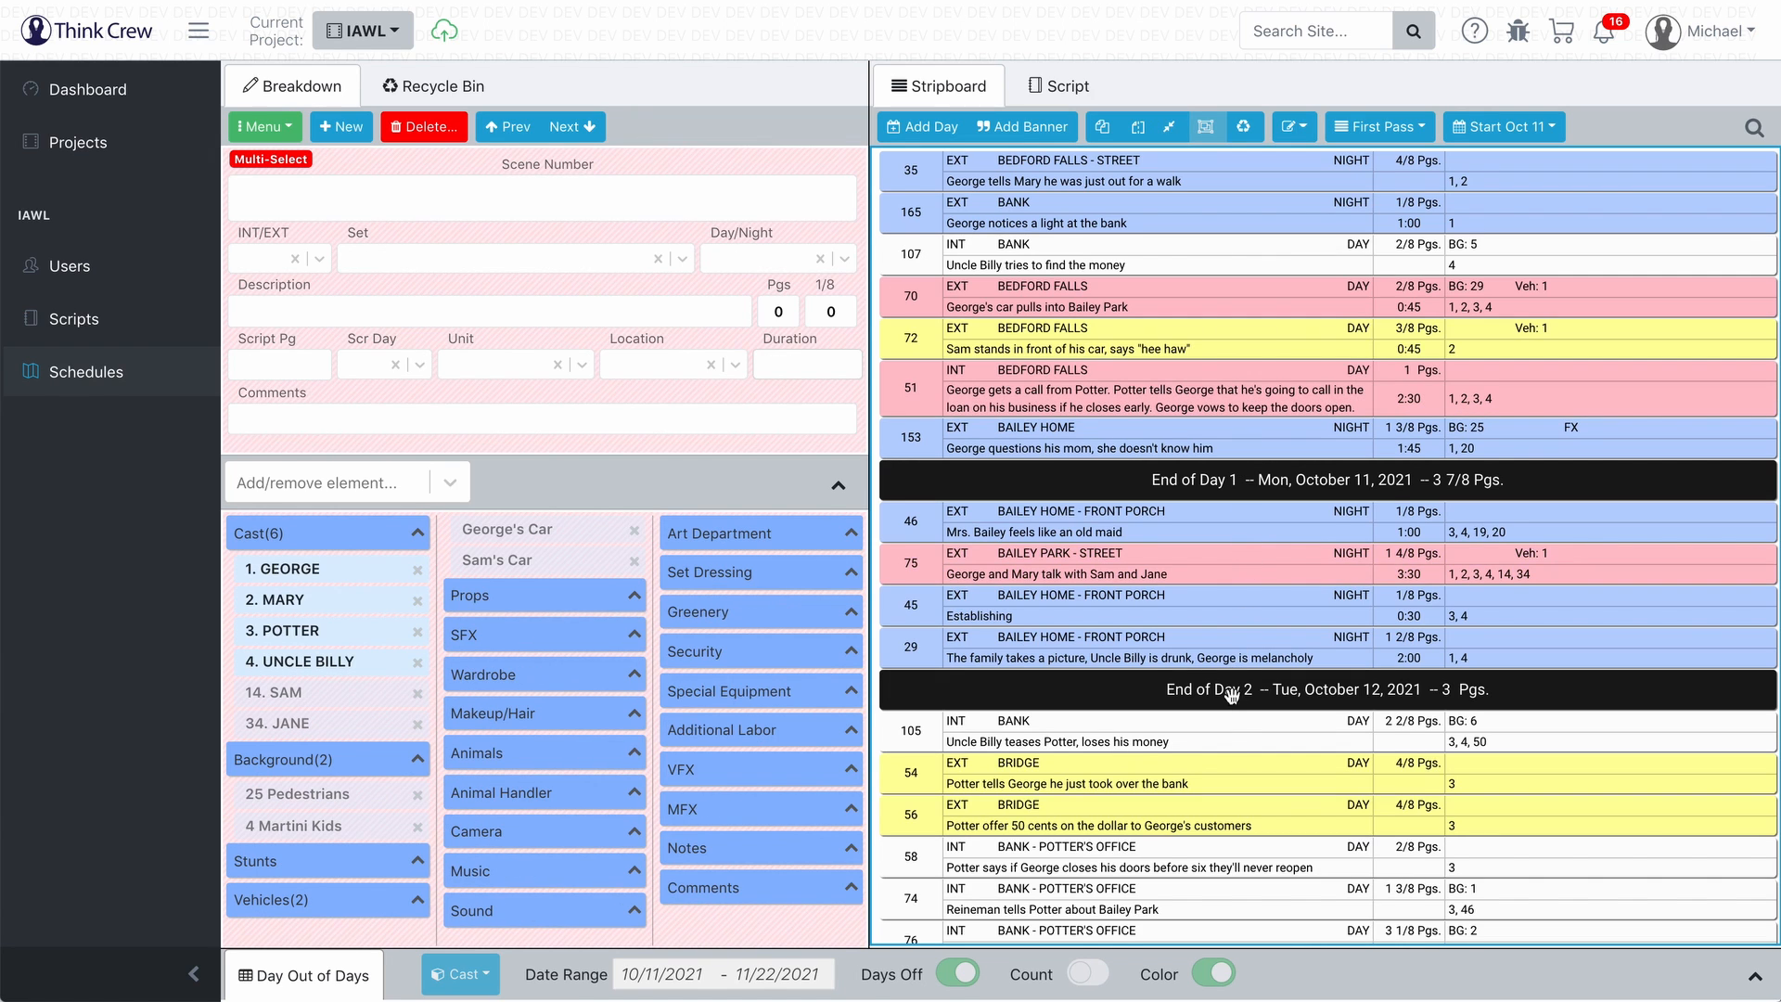
{"action": "left_click", "coordinate": [1233, 725], "text": "ctrl"}
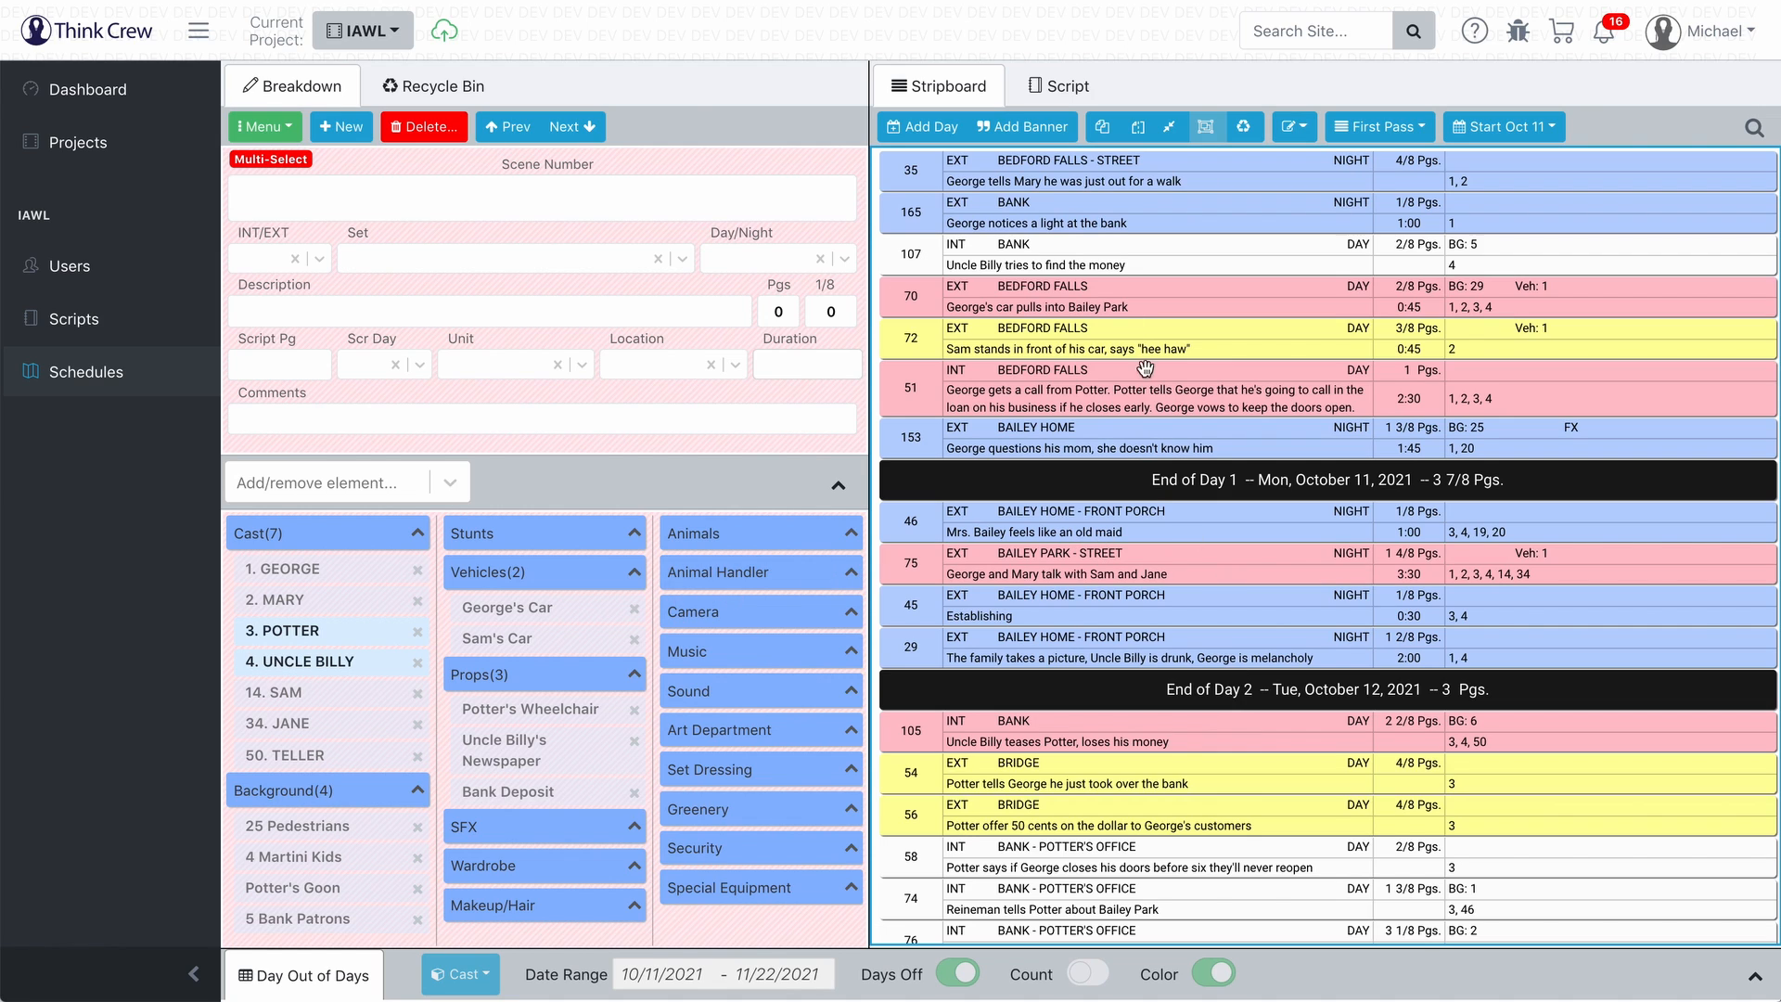
Step: View the breakdowns of scenes 70 and 51 individually, and select scenes 35, 107 and 165 together
{"action": "left_click", "coordinate": [1106, 302]}
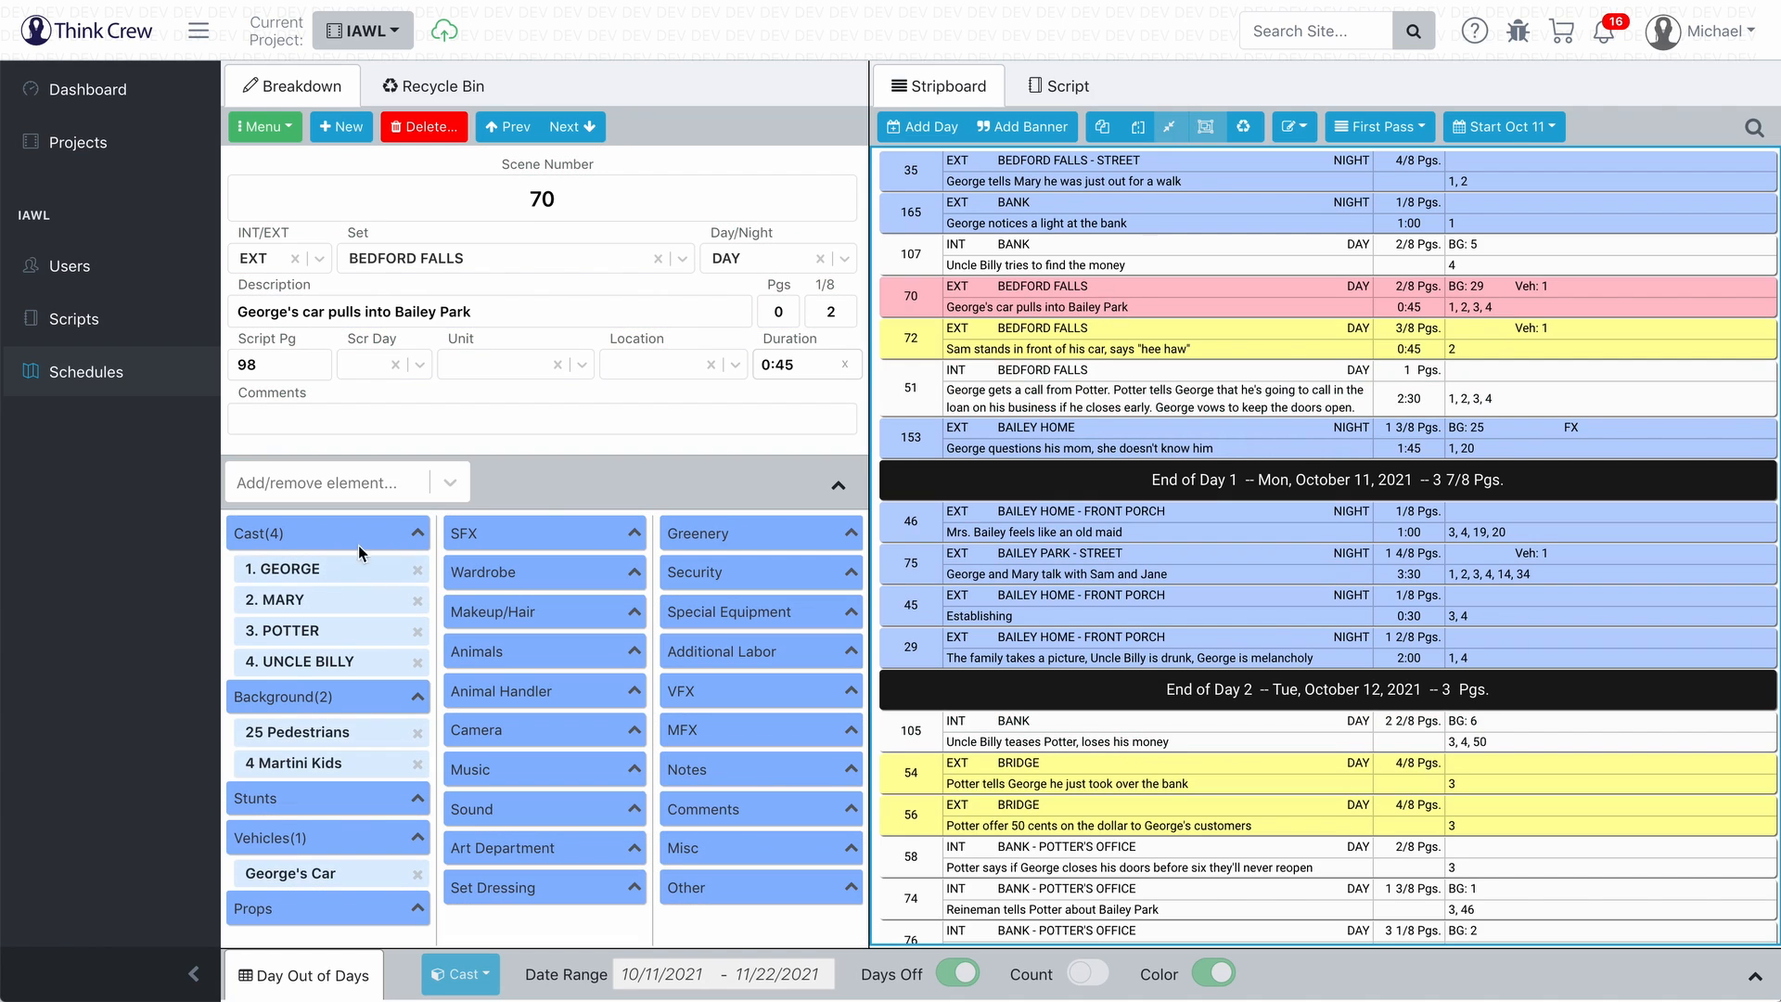
{"action": "left_click", "coordinate": [1124, 386]}
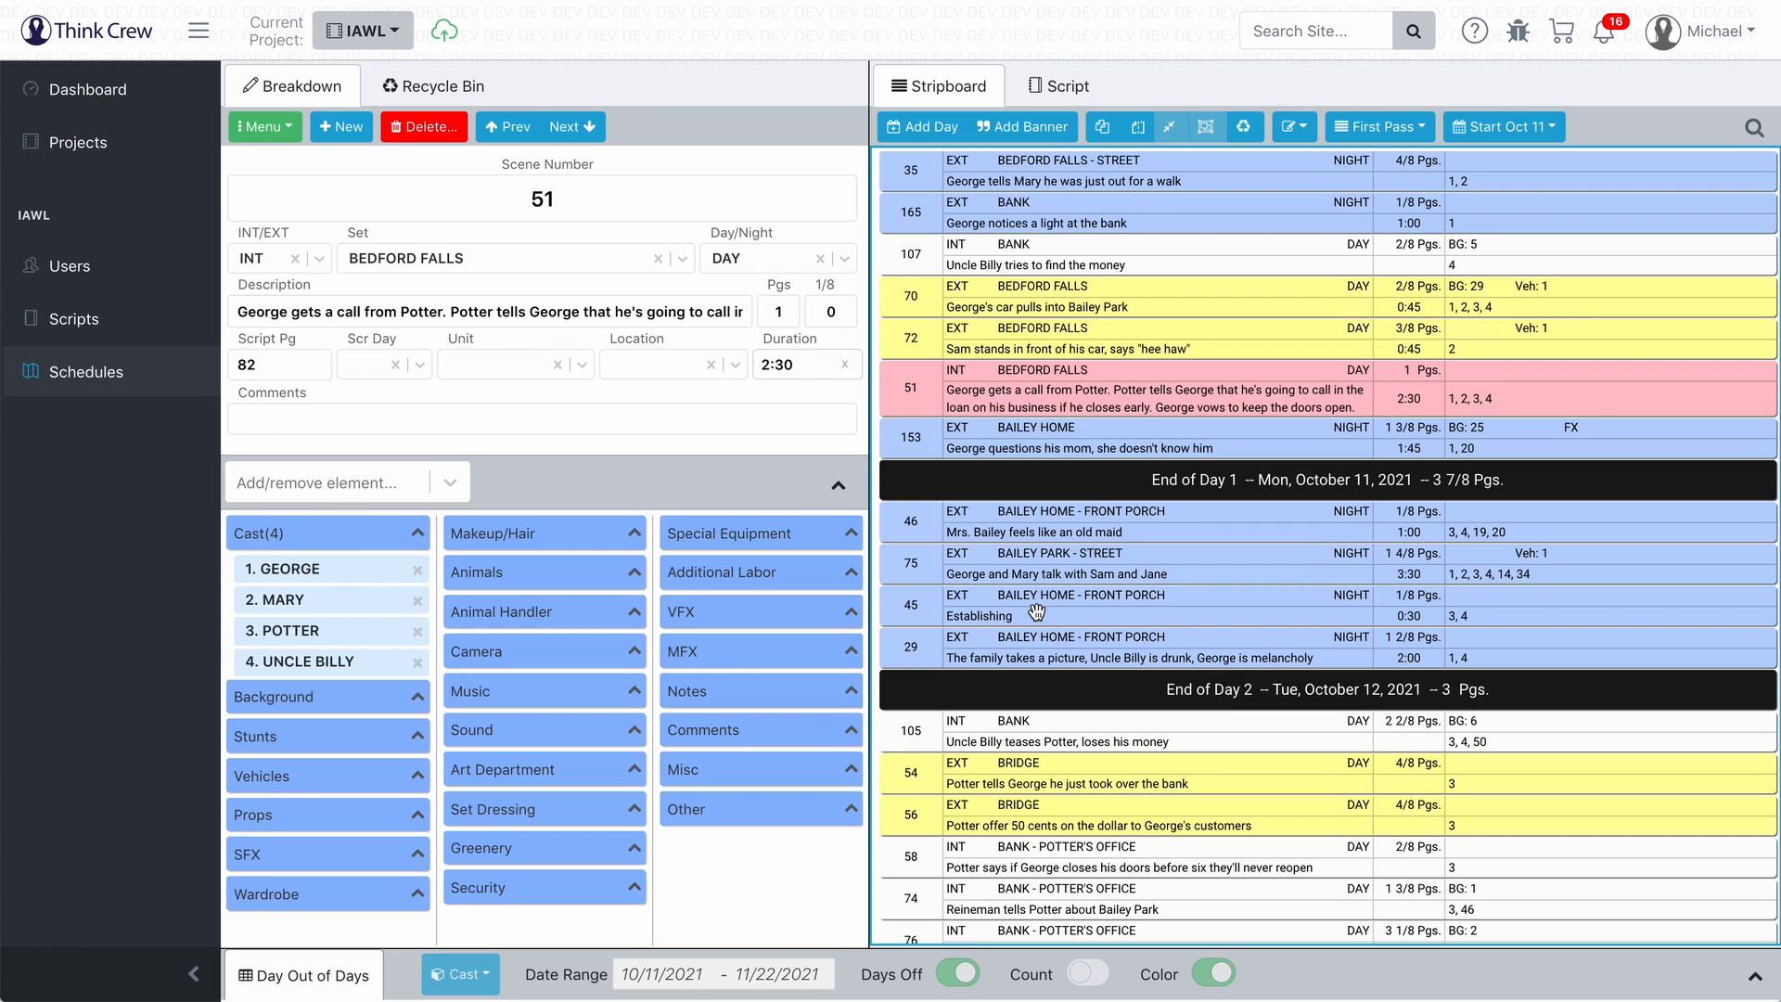
{"action": "left_click", "coordinate": [1070, 167]}
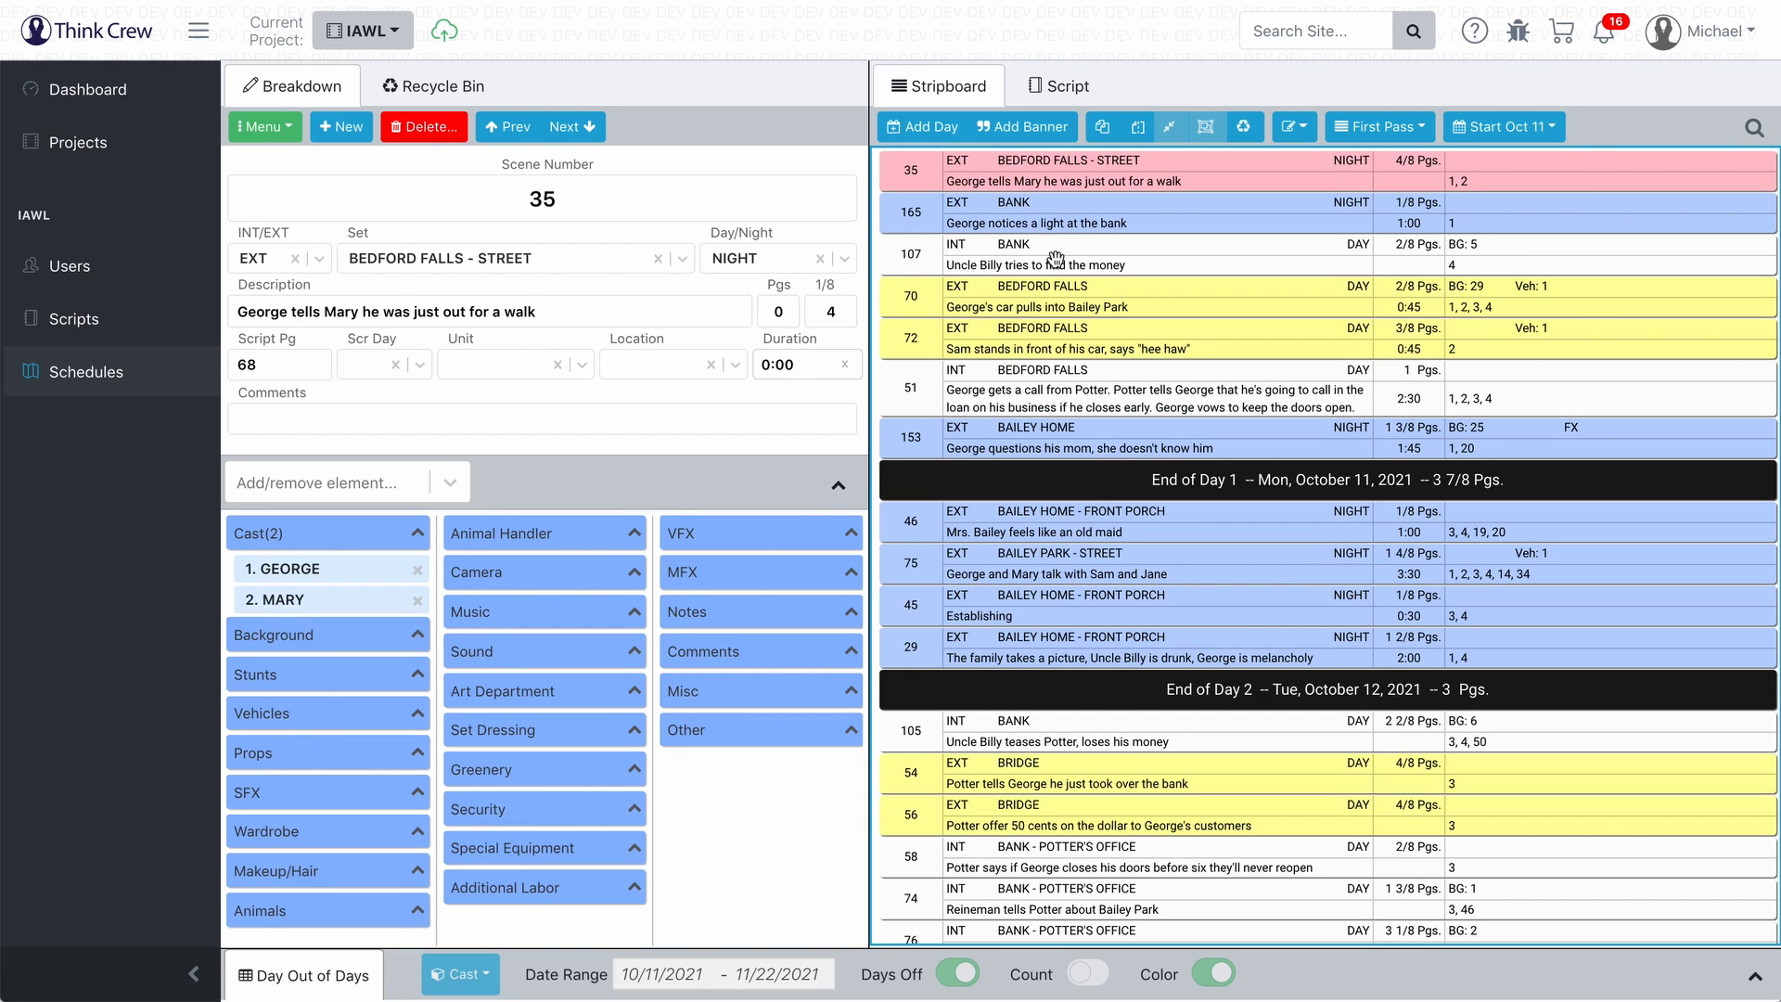
{"action": "left_click", "coordinate": [1056, 259], "text": "ctrl"}
{"action": "left_click", "coordinate": [1054, 210], "text": "ctrl"}
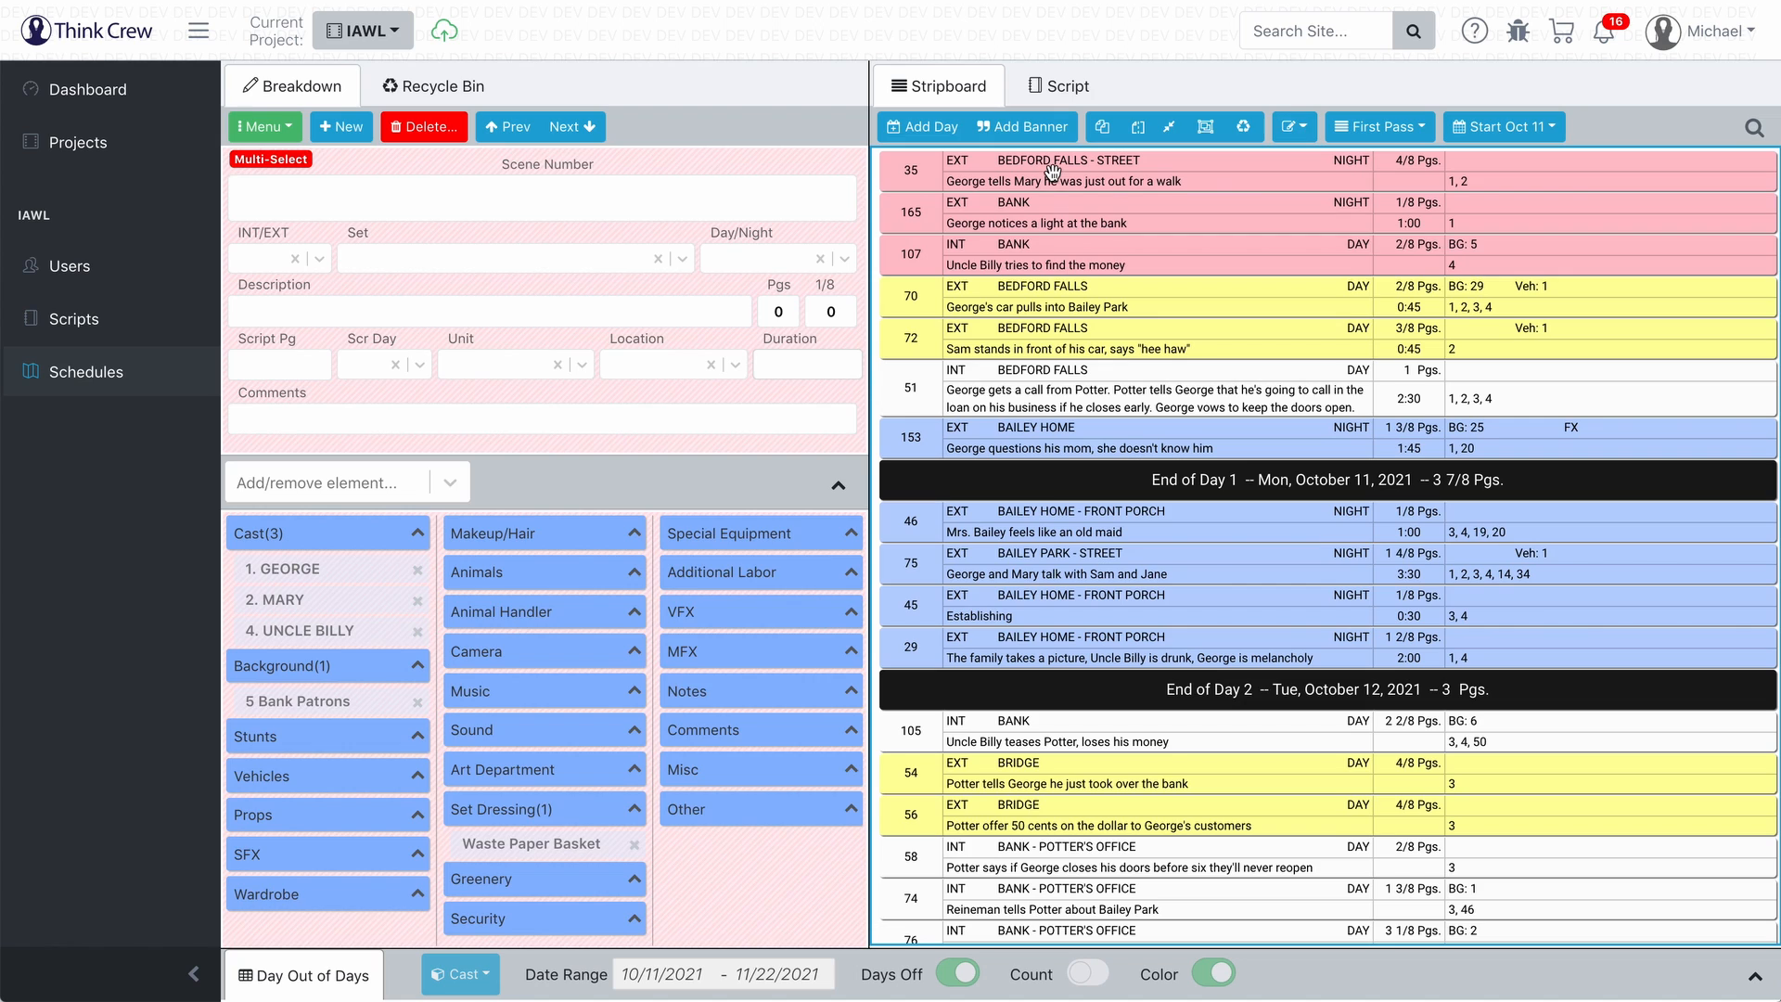
Step: Reduce the selection to scene 35 and add scenes 107 and 72 to it
{"action": "left_click", "coordinate": [1051, 171]}
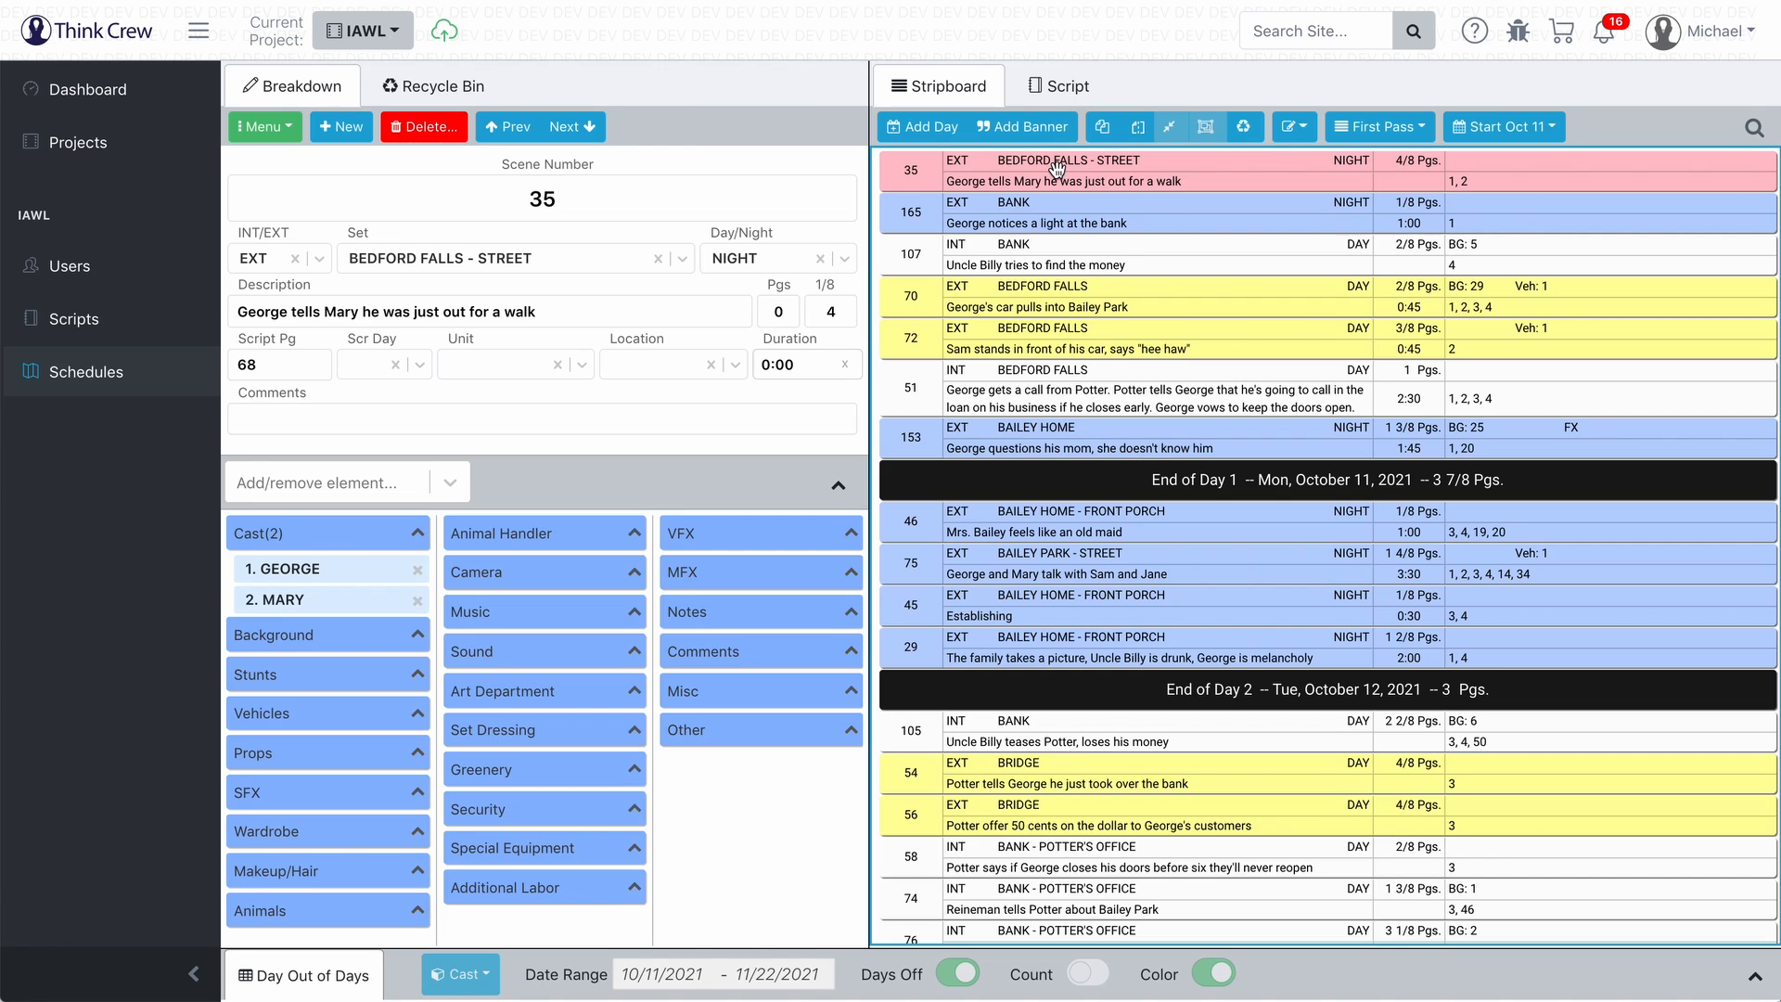
{"action": "left_click", "coordinate": [1048, 259], "text": "ctrl"}
{"action": "left_click", "coordinate": [1051, 337], "text": "ctrl"}
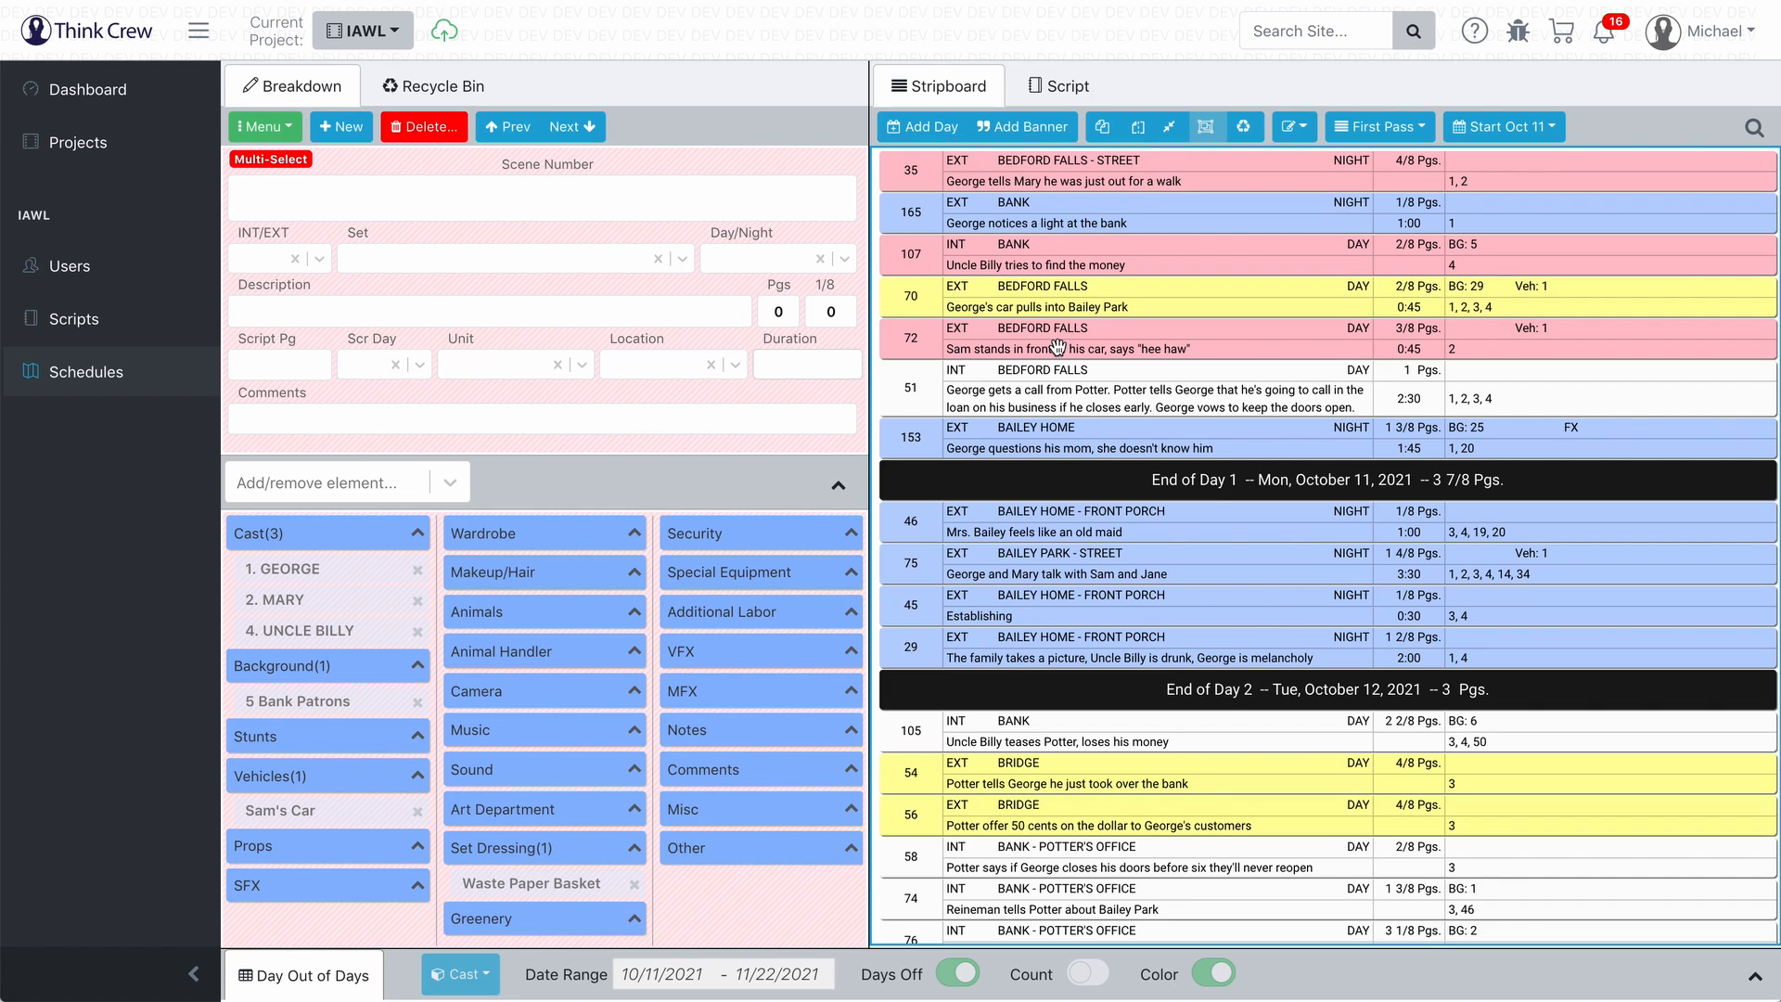
Step: Select the continuous range of scenes 35 through 153, and separately select scenes 46 and 75 together
{"action": "left_click", "coordinate": [1046, 168]}
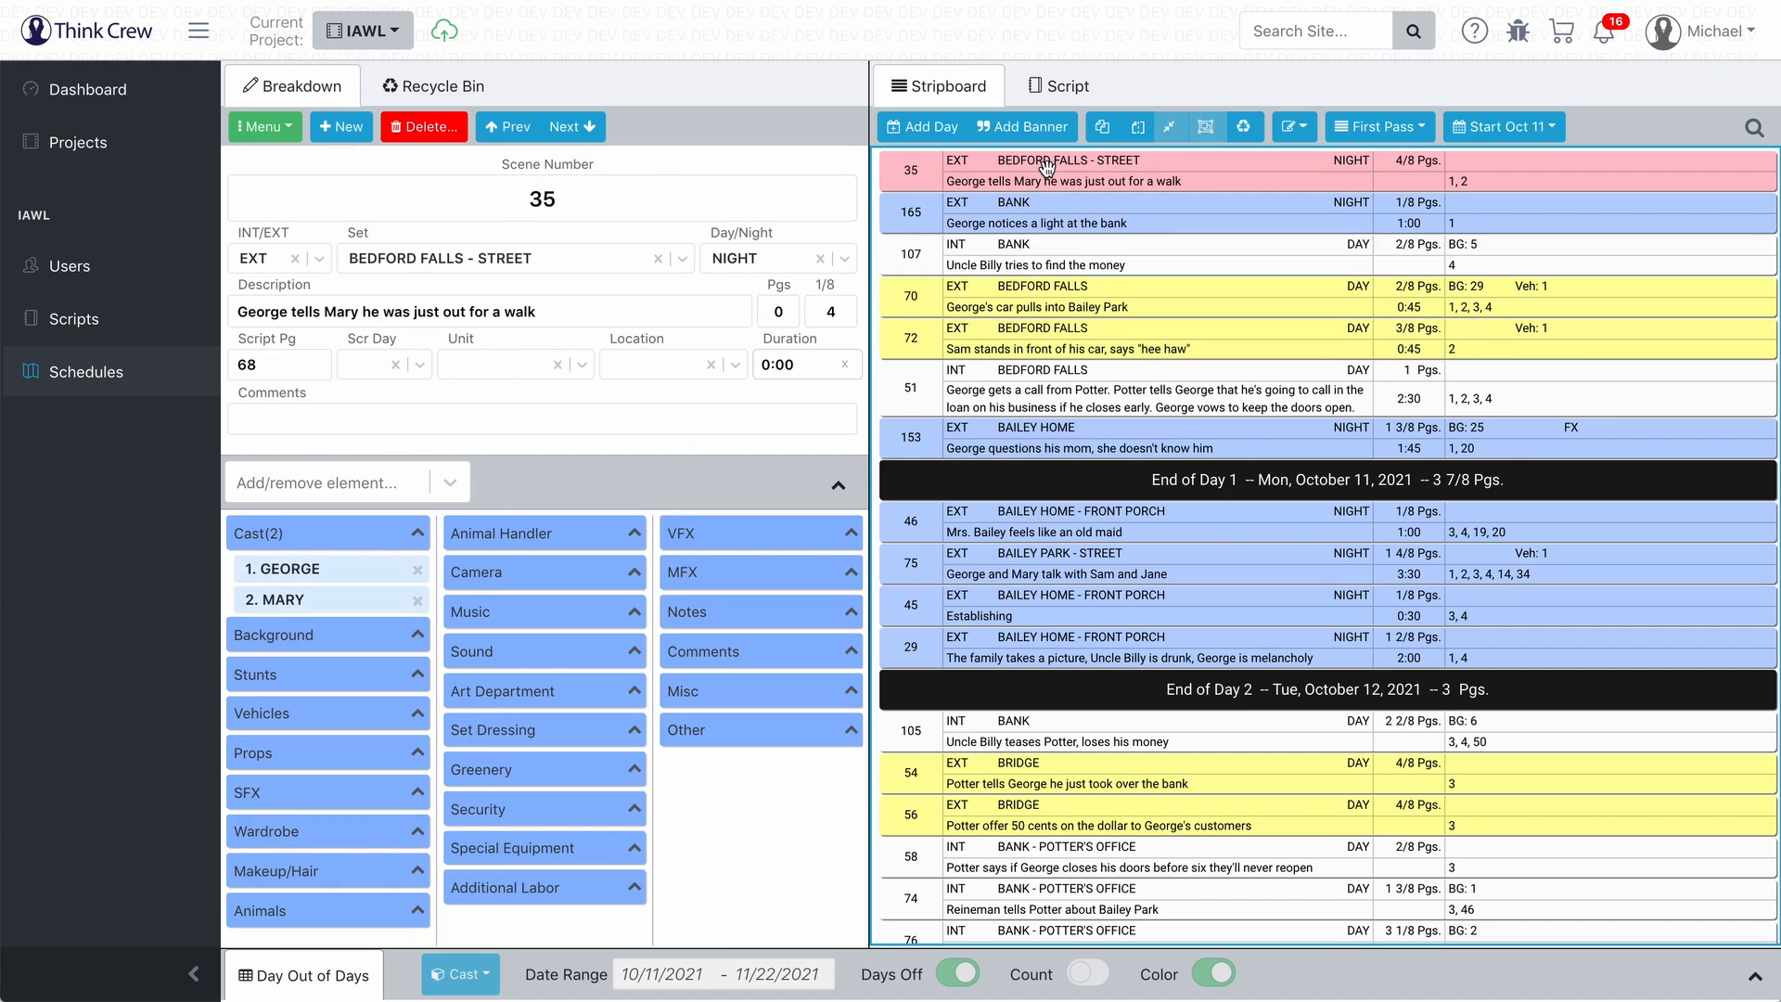
{"action": "left_click", "coordinate": [1060, 435], "text": "shift"}
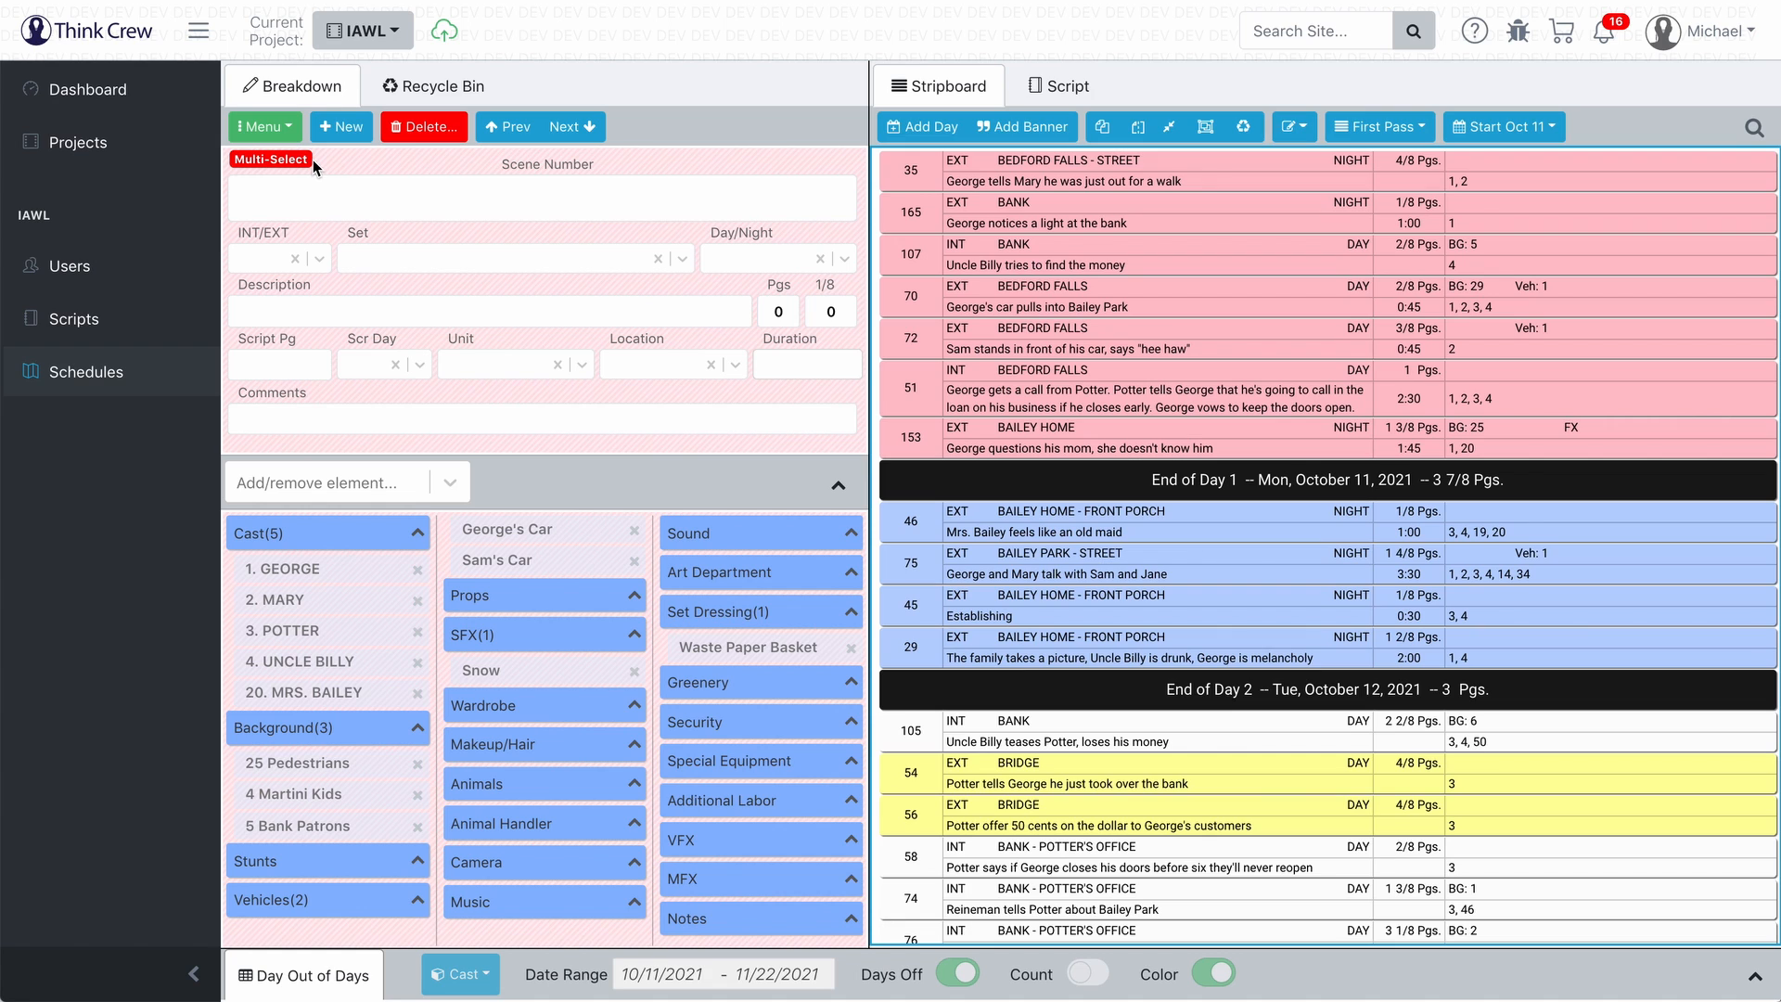
{"action": "left_click", "coordinate": [1071, 516]}
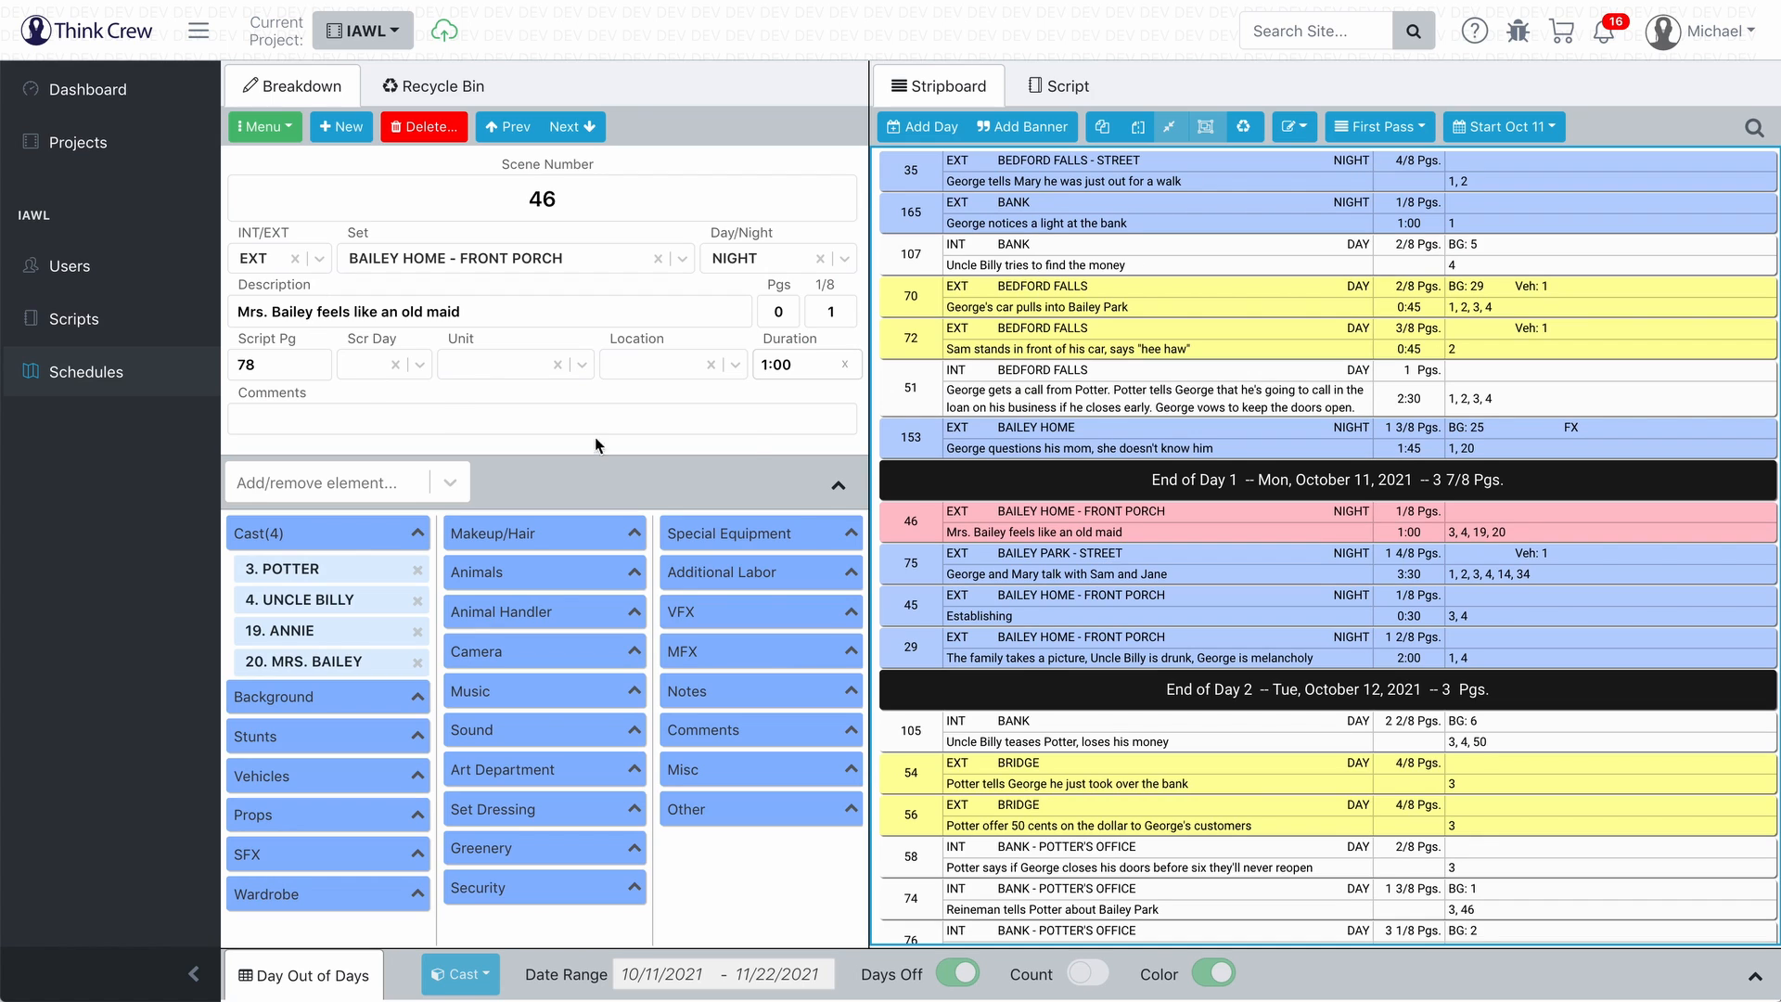
{"action": "left_click", "coordinate": [1011, 564], "text": "ctrl"}
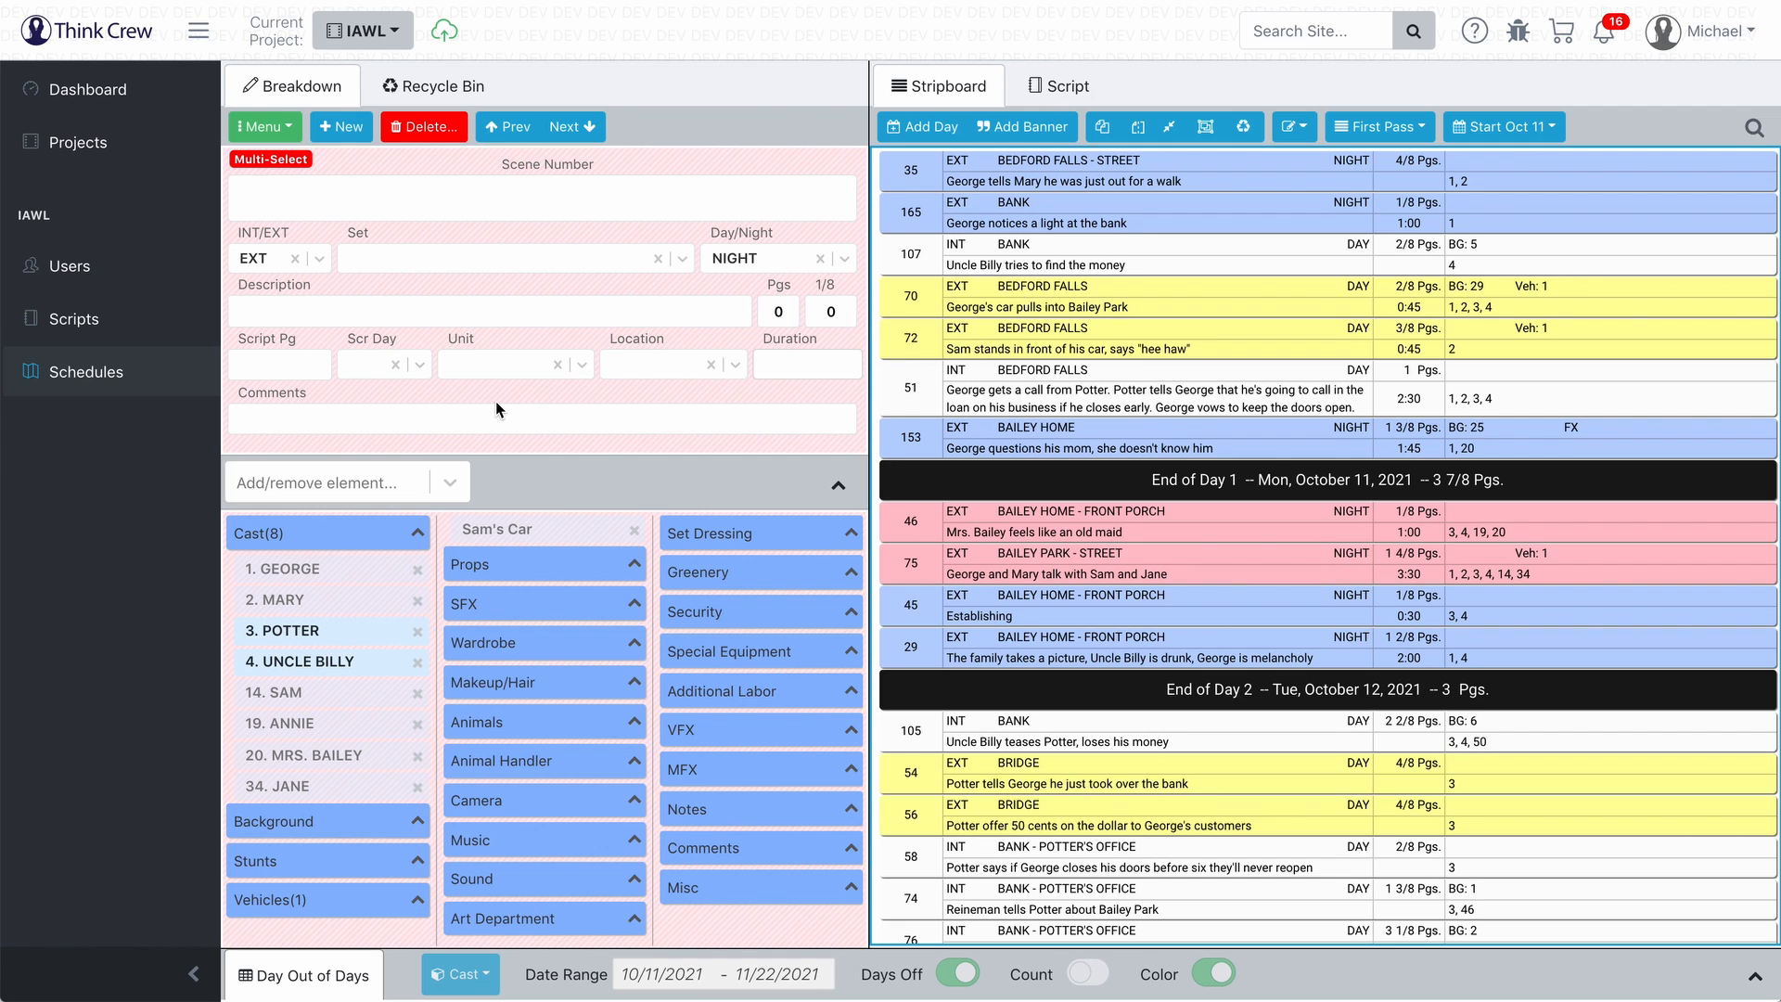
Step: Add MARY to the cast of scenes 165 and 107 together, remove her from both, and add her again
{"action": "left_click", "coordinate": [1022, 204]}
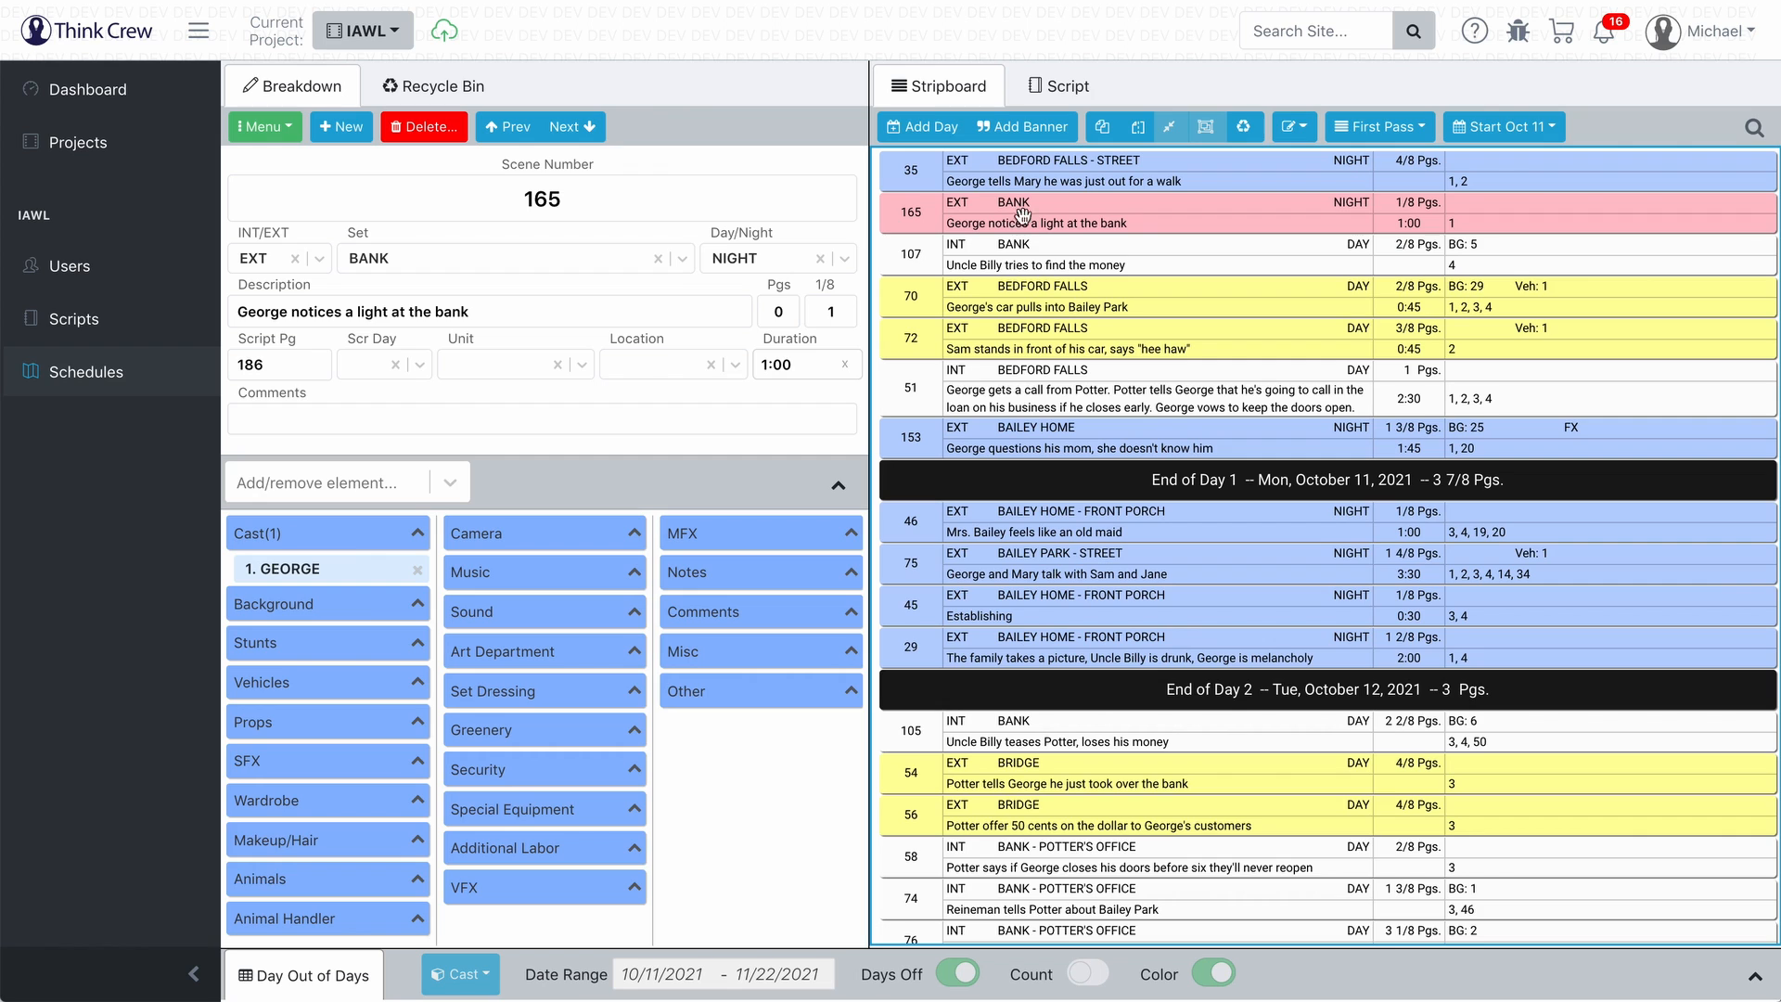
{"action": "left_click", "coordinate": [1017, 253], "text": "ctrl"}
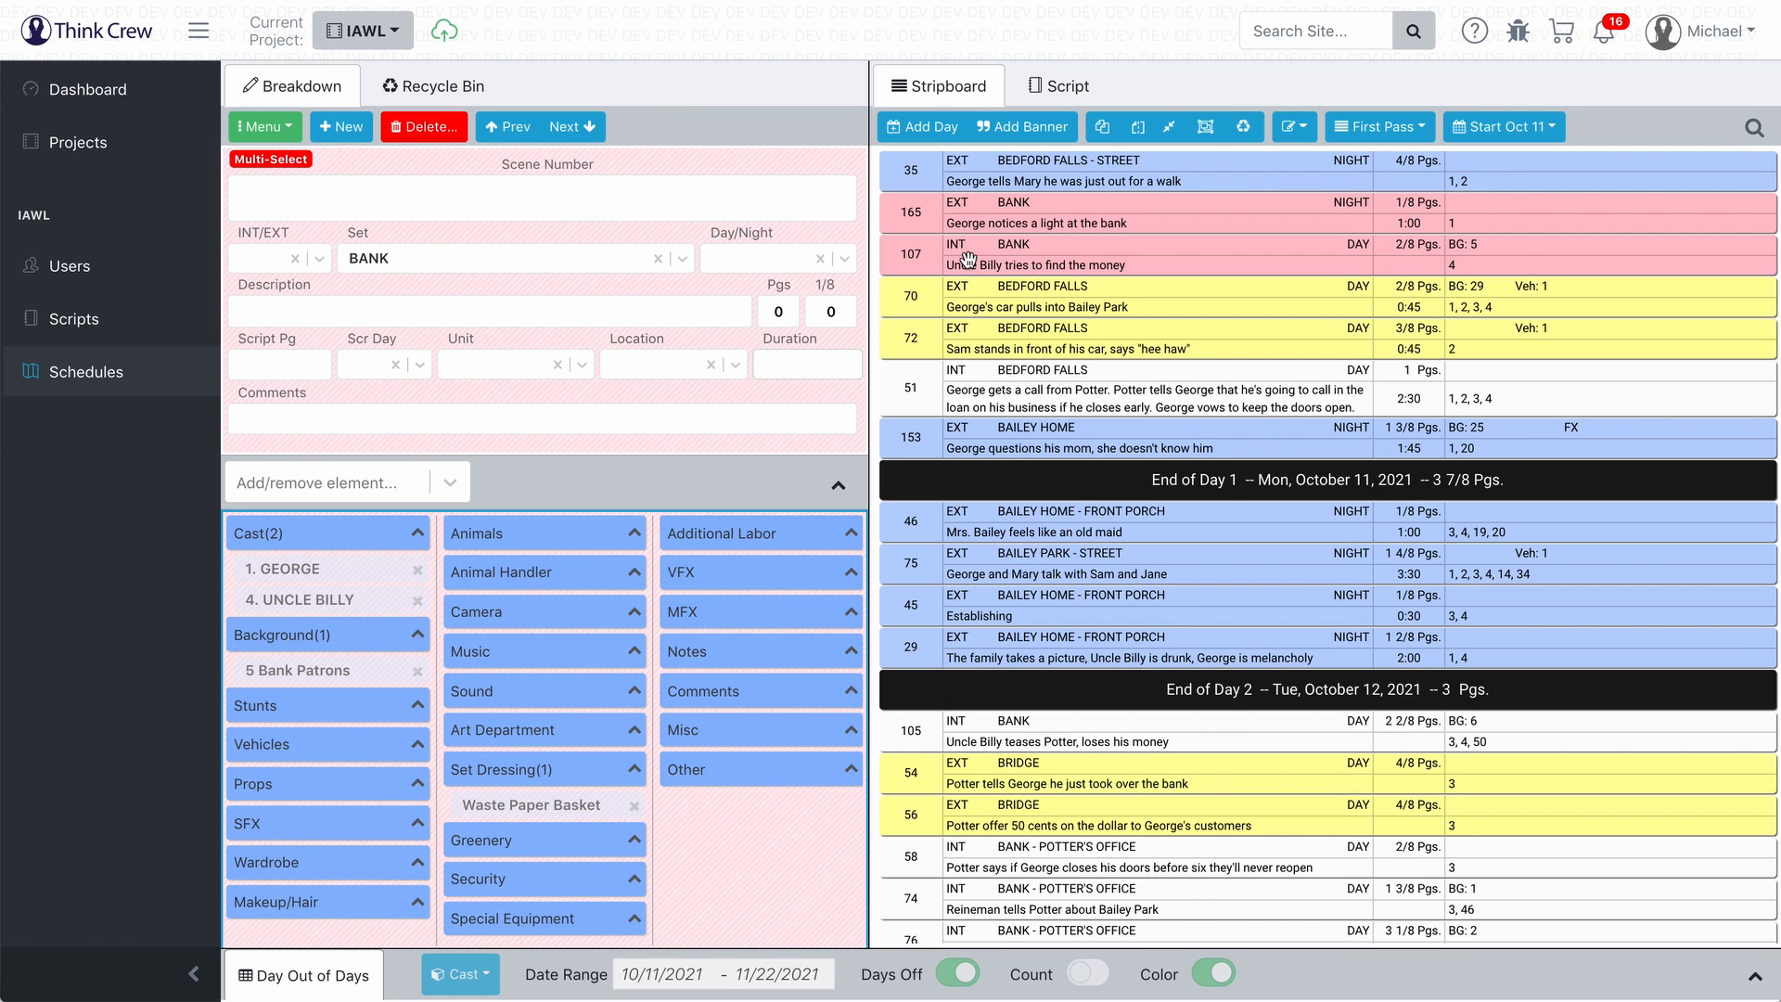
{"action": "left_click", "coordinate": [358, 539]}
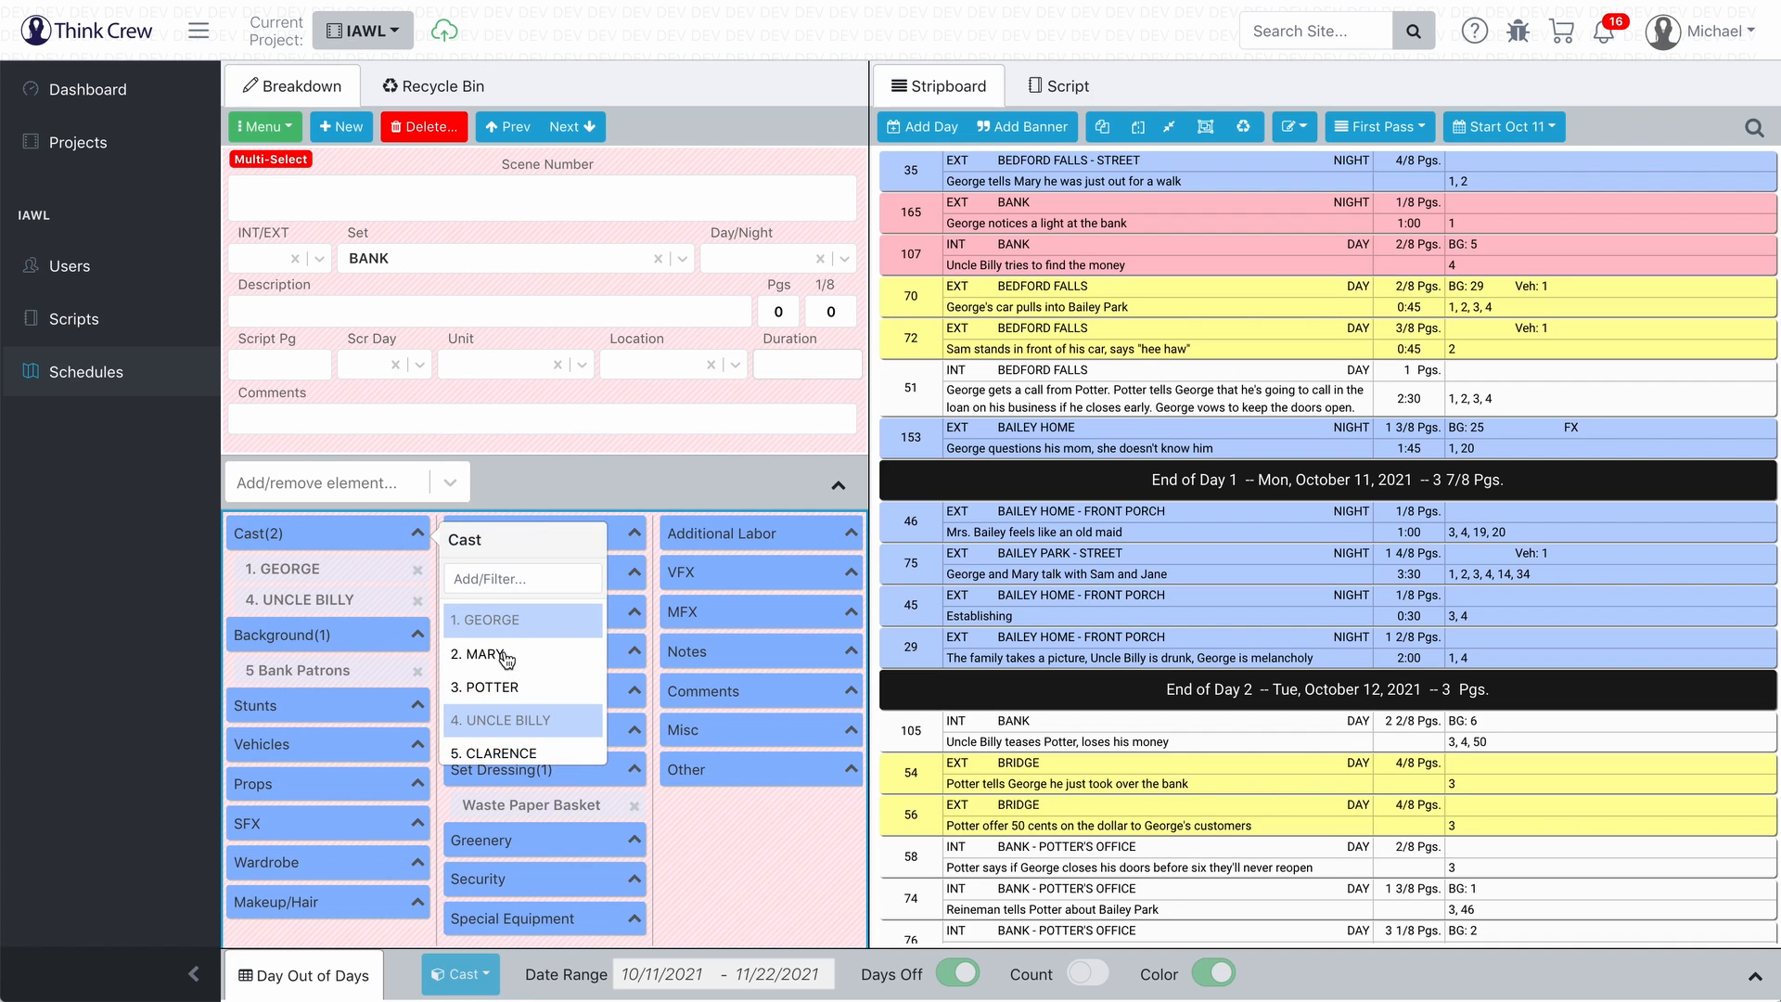
{"action": "left_click", "coordinate": [506, 657]}
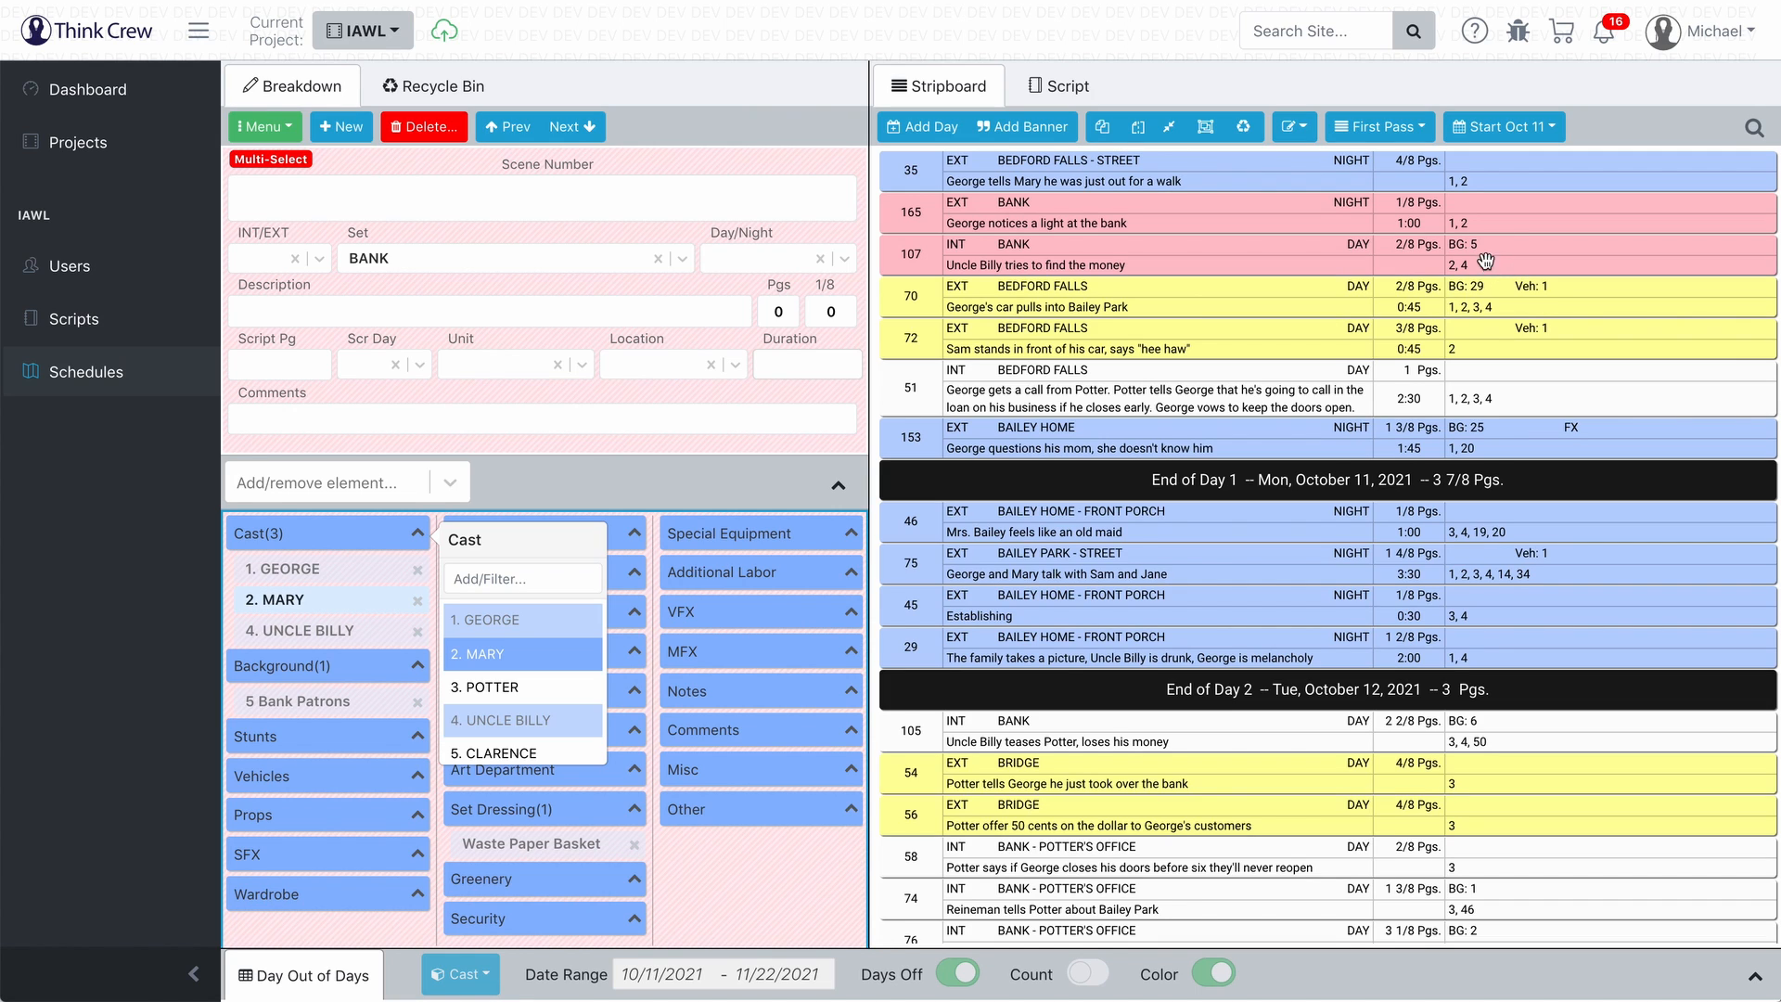
{"action": "left_click", "coordinate": [498, 656]}
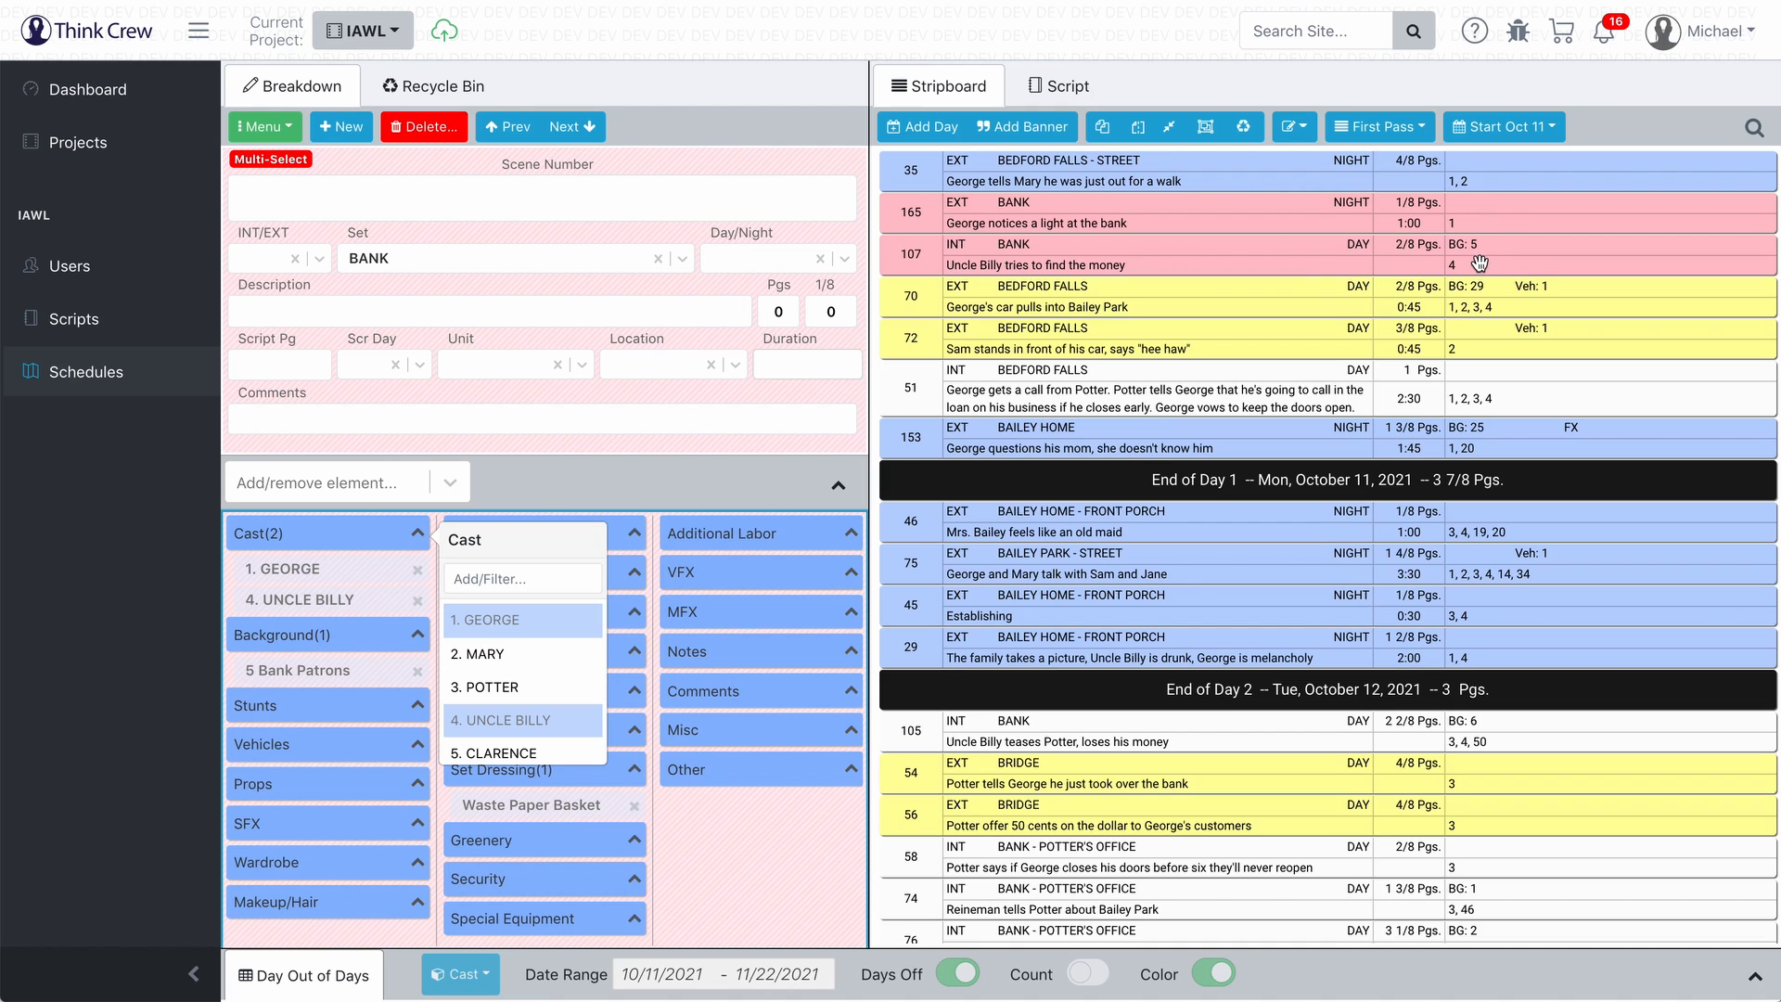
{"action": "left_click", "coordinate": [485, 655]}
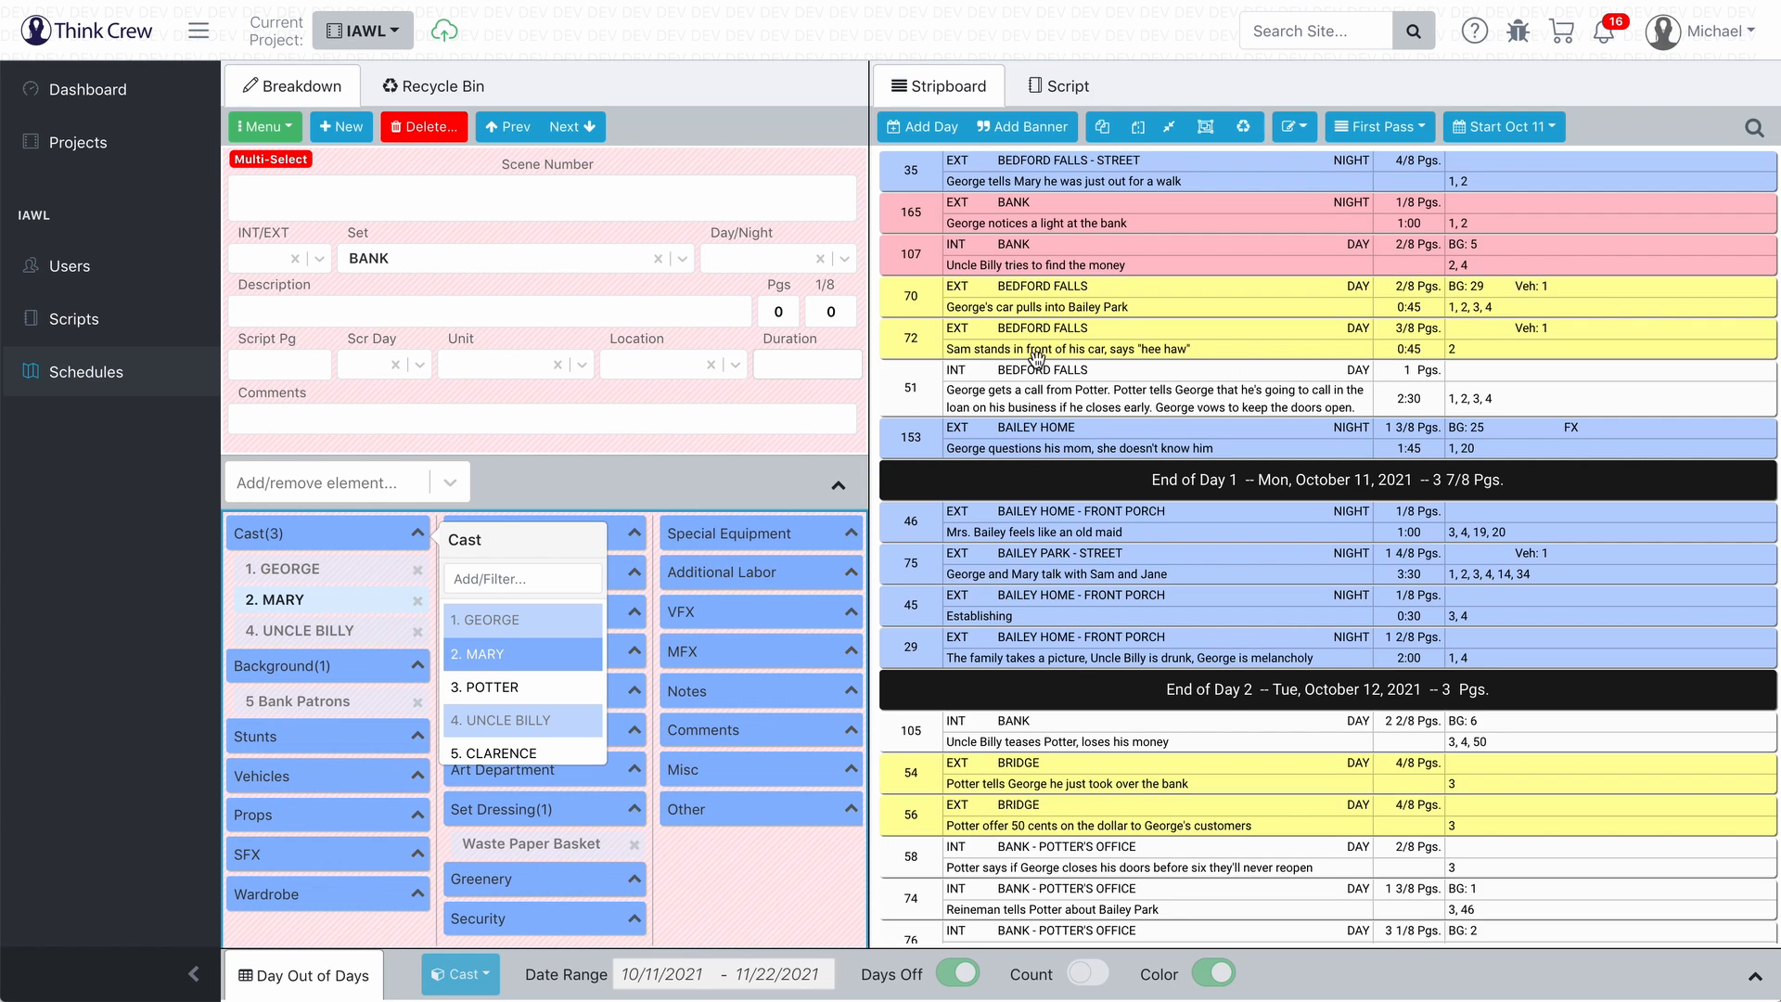
Step: Change the set of scenes 35 and 165 together to BAILEY HOME - FRONT PORCH
{"action": "left_click", "coordinate": [1097, 167]}
{"action": "left_click", "coordinate": [1090, 213], "text": "ctrl"}
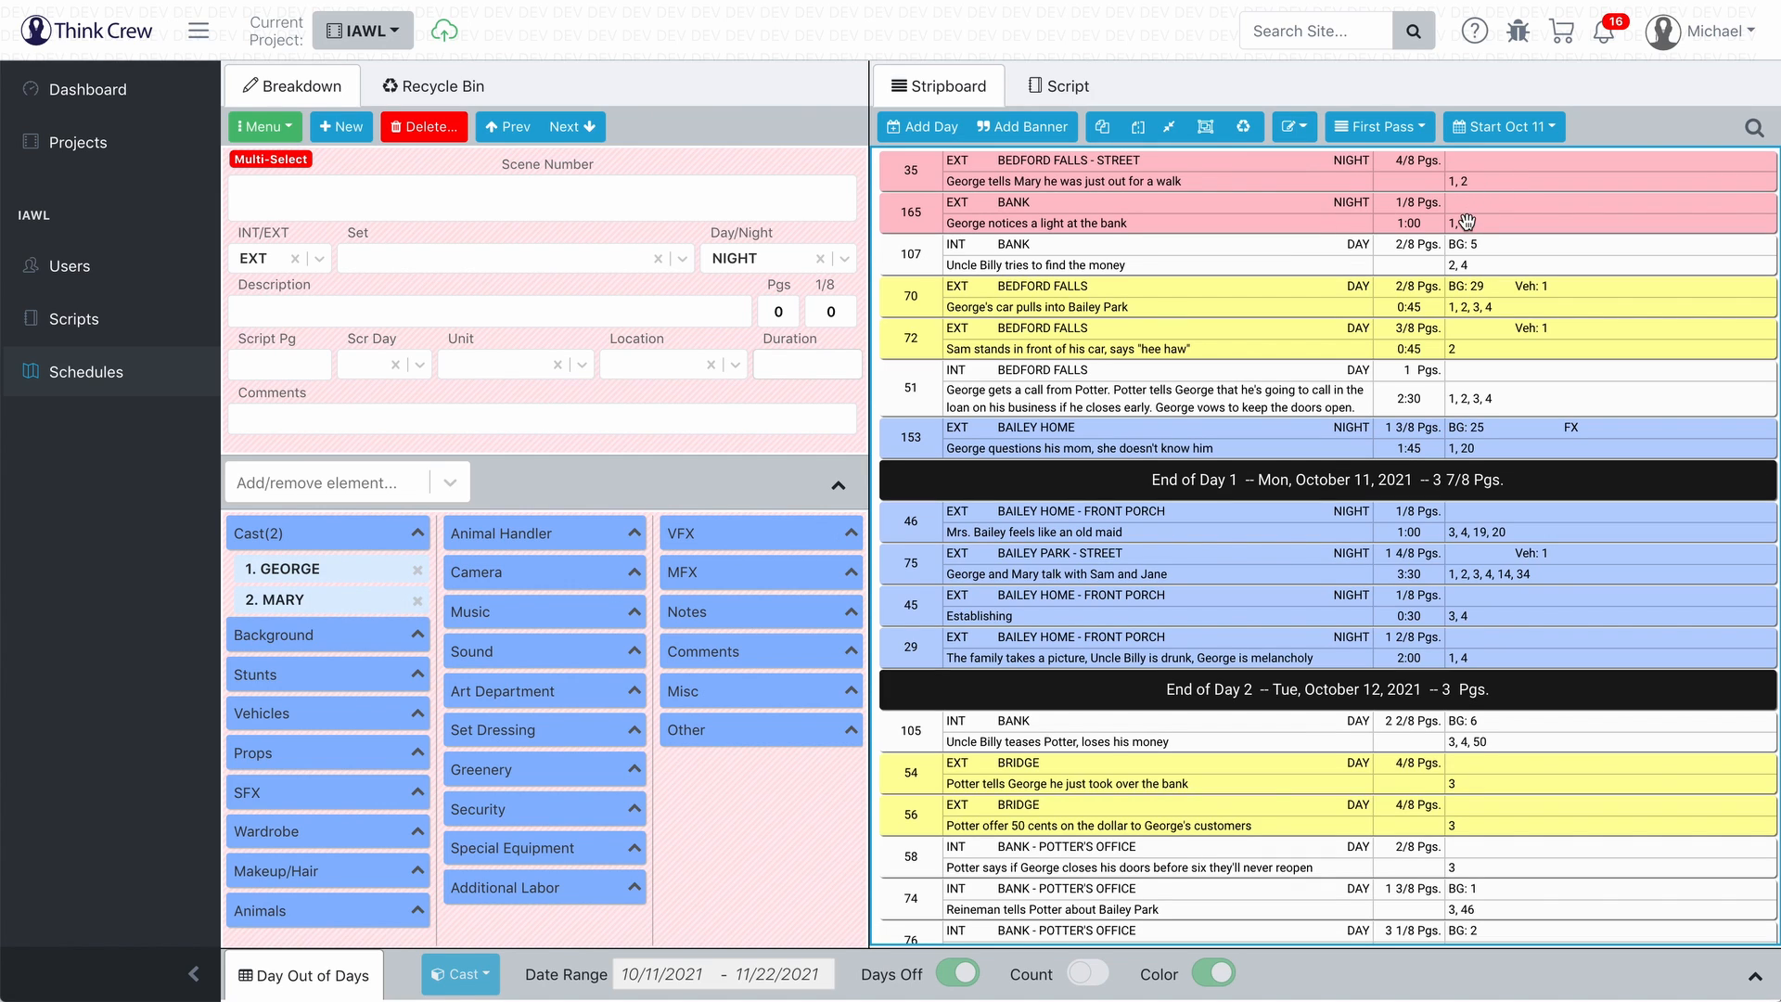
{"action": "left_click", "coordinate": [684, 259]}
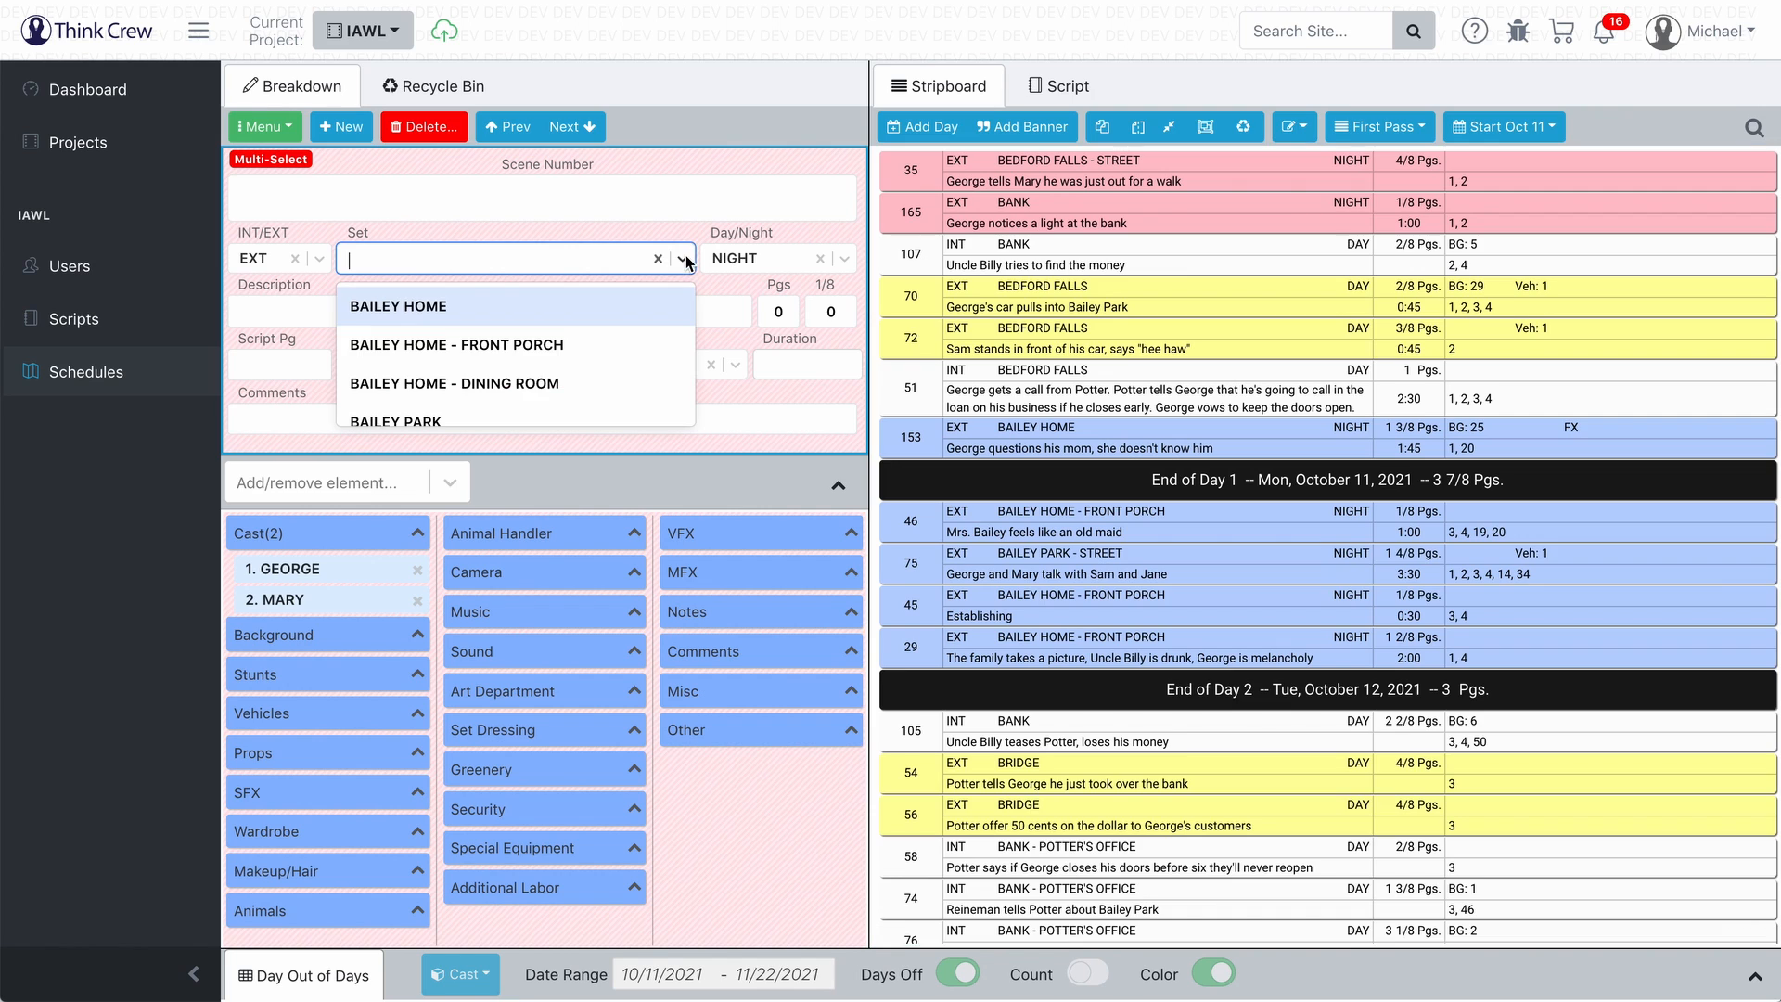
{"action": "left_click", "coordinate": [562, 342]}
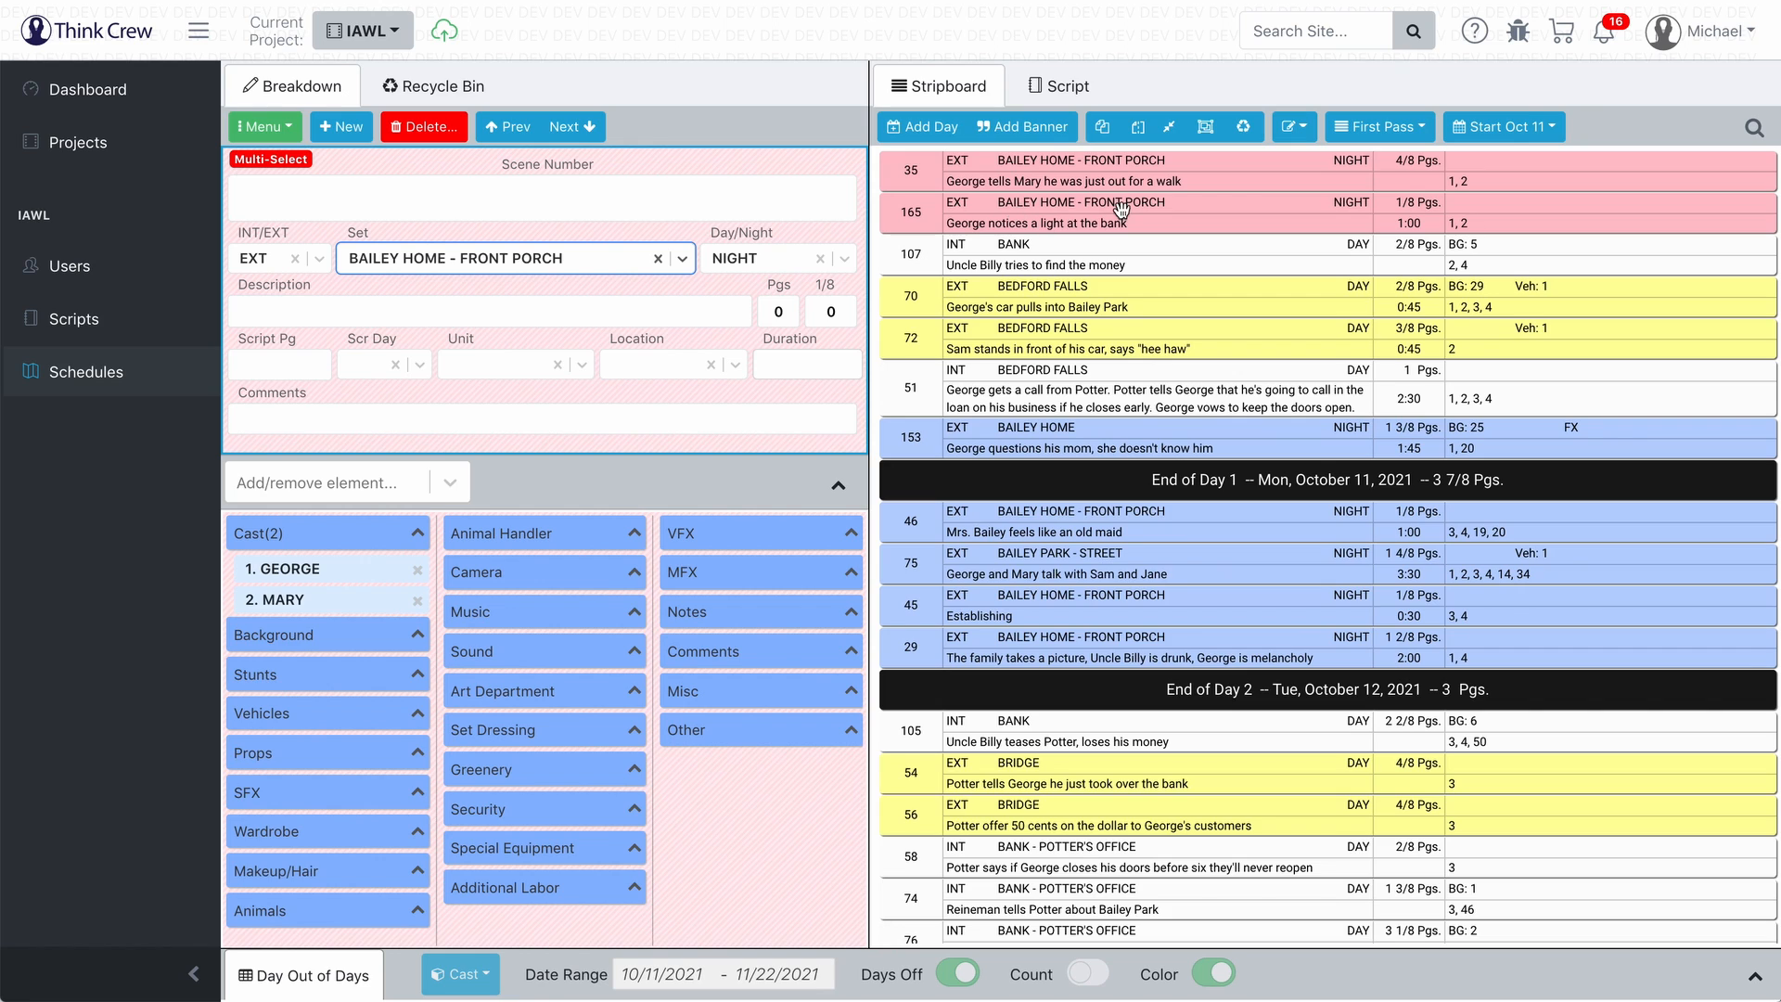
Step: Set the page count of scenes 35 and 165 to 2 and remove GEORGE and MARY from their cast
{"action": "left_click", "coordinate": [767, 311]}
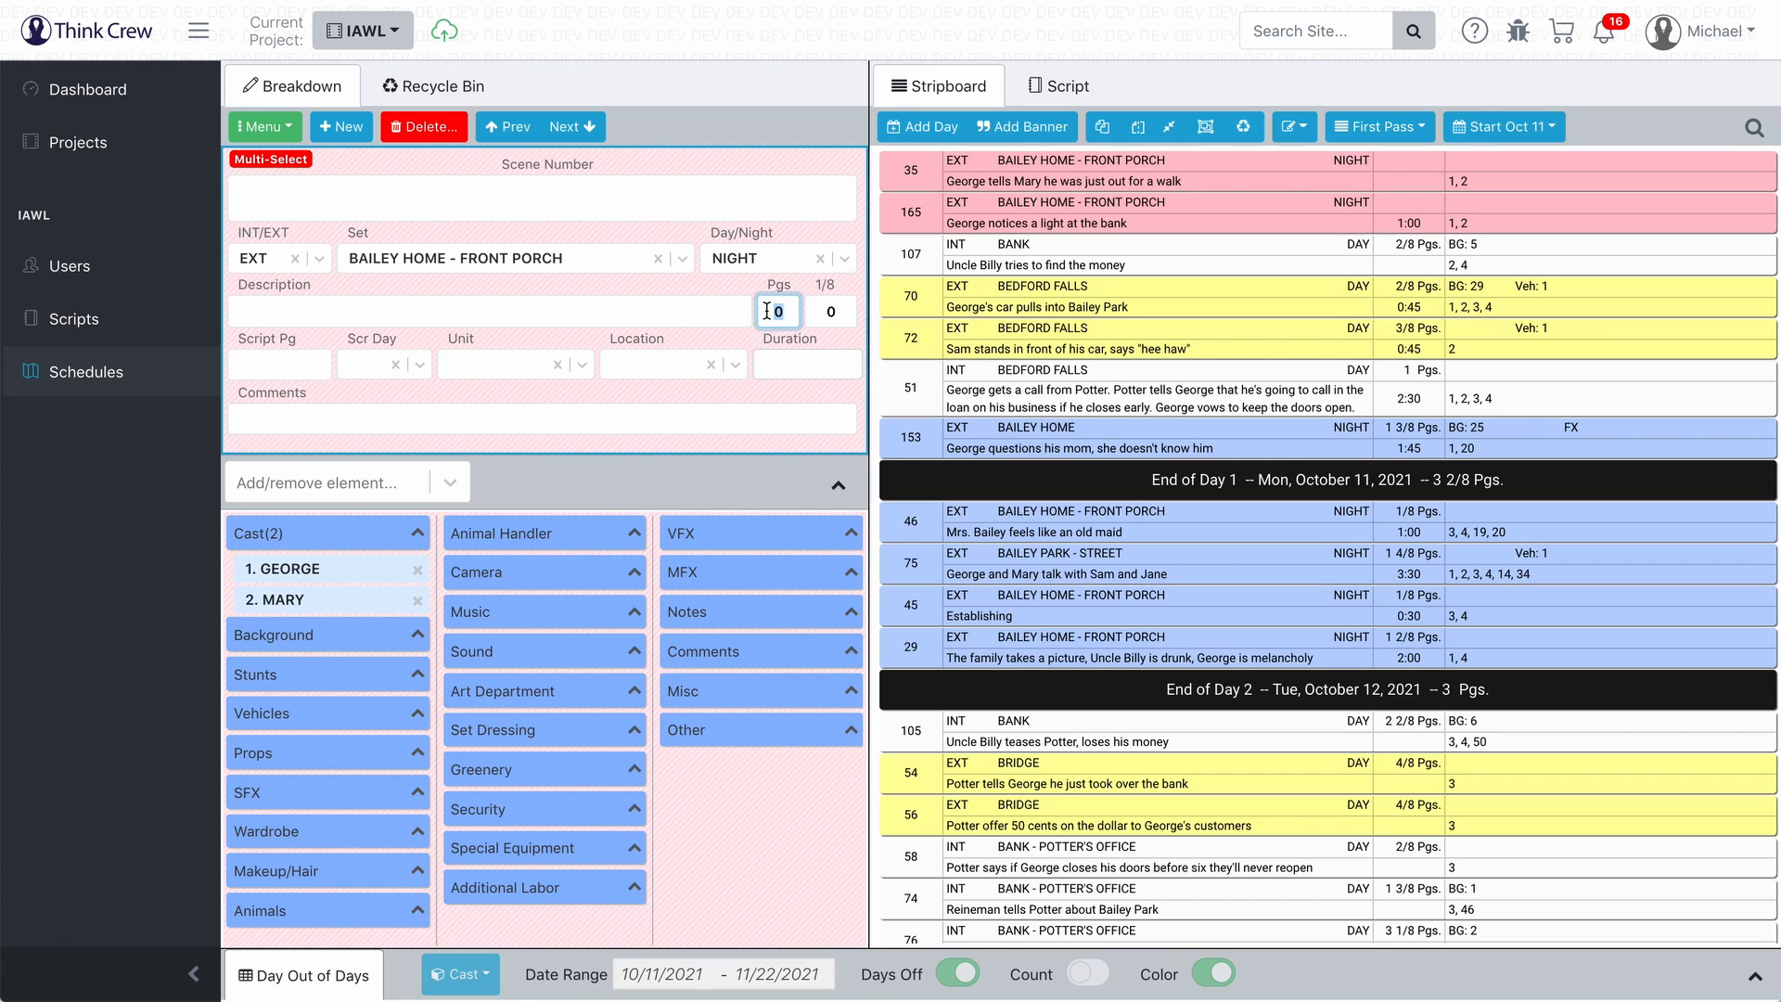
{"action": "key", "text": "Tab"}
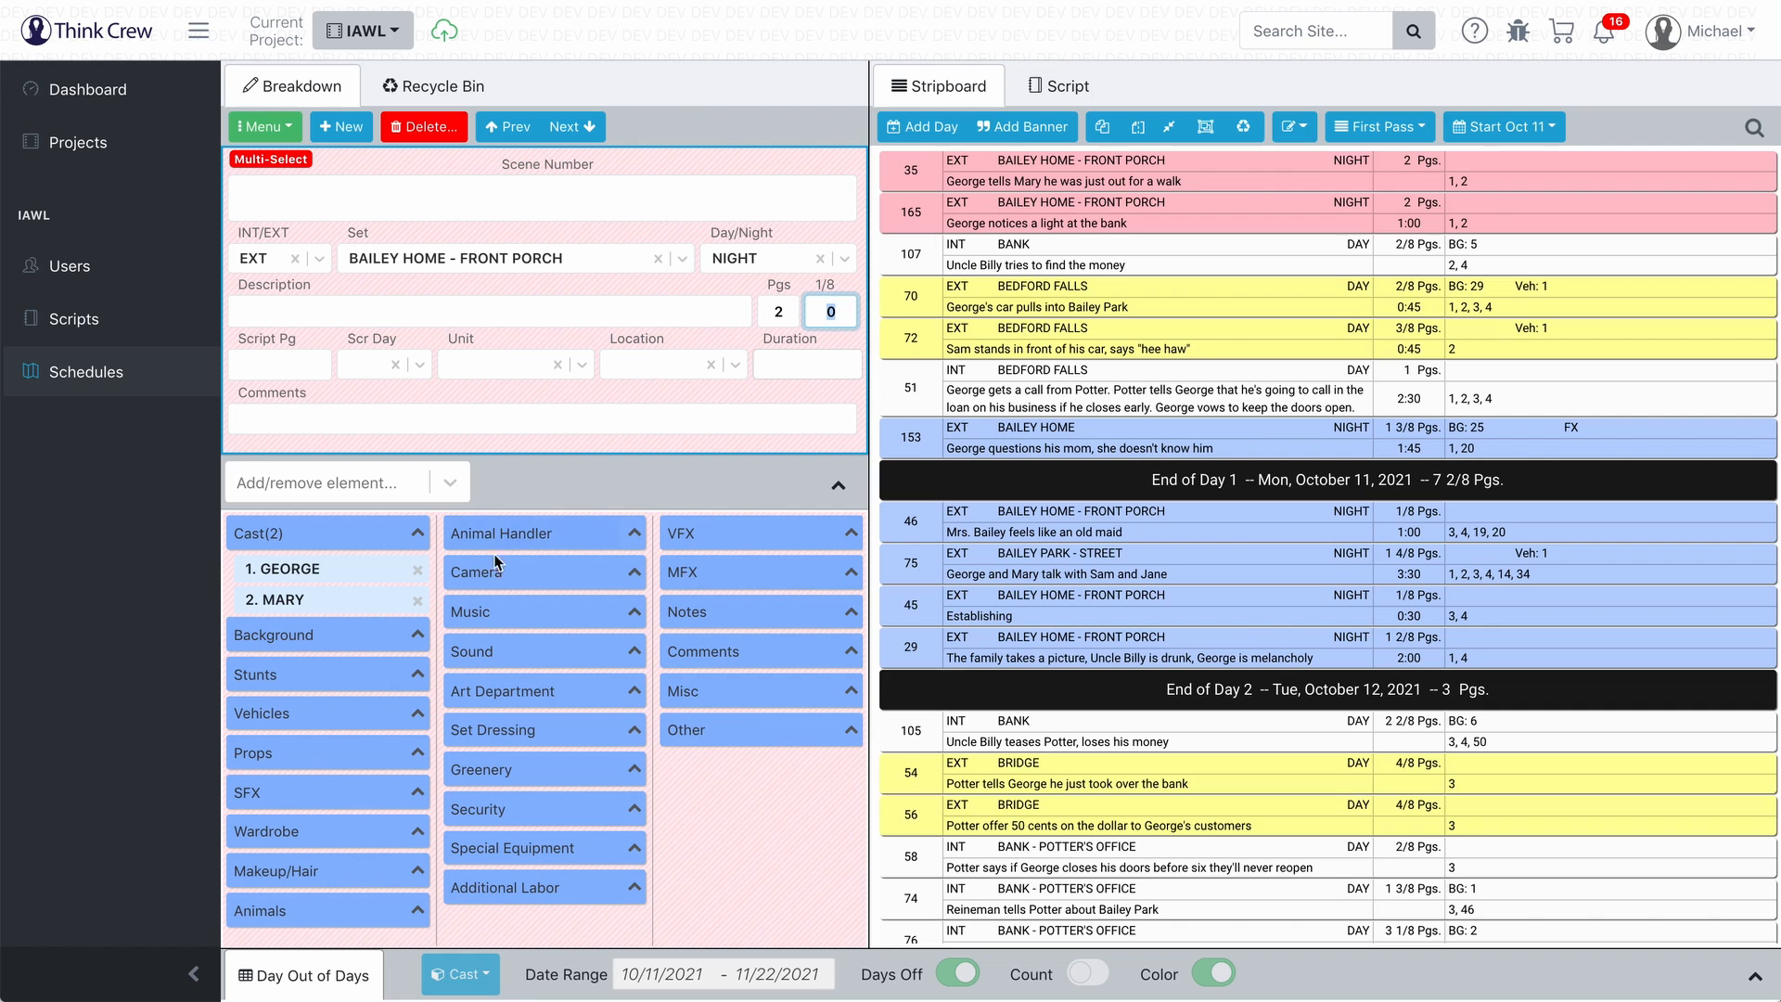
{"action": "left_click", "coordinate": [418, 572]}
{"action": "left_click", "coordinate": [417, 573]}
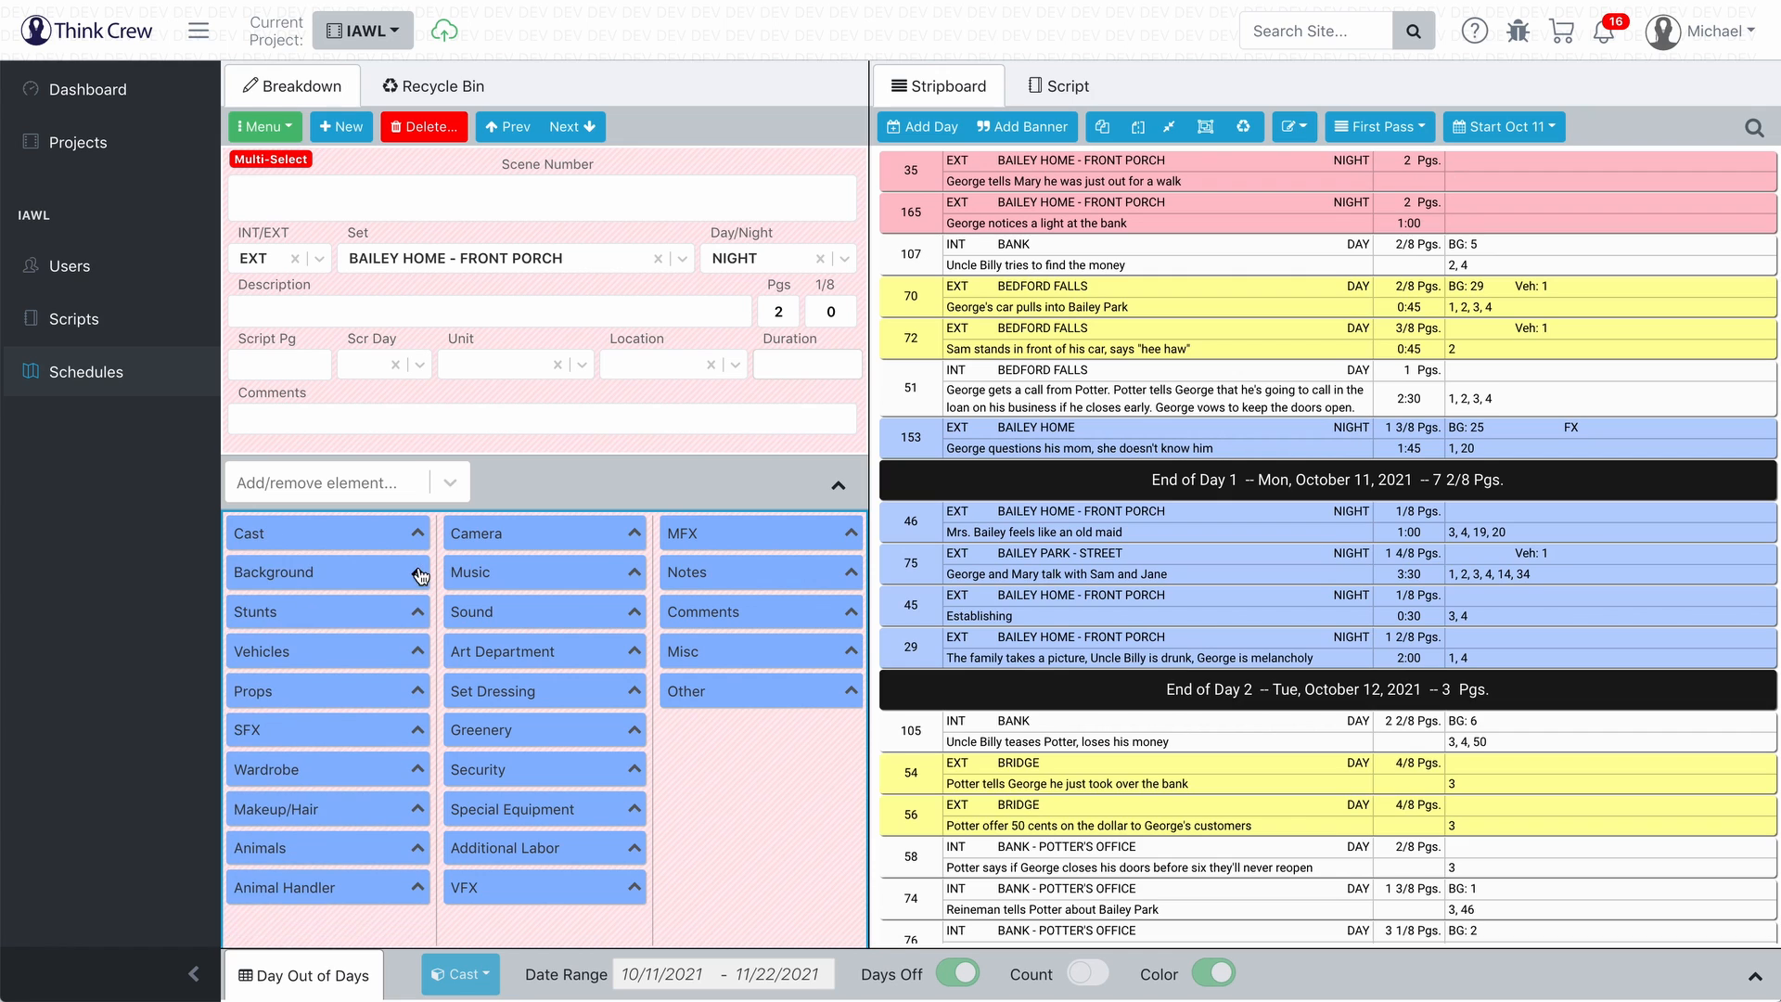
Step: Extend the selection of scenes 35 and 165 with scenes 70, 51 and 46, and add CLARENCE to their cast
{"action": "left_click", "coordinate": [1428, 210]}
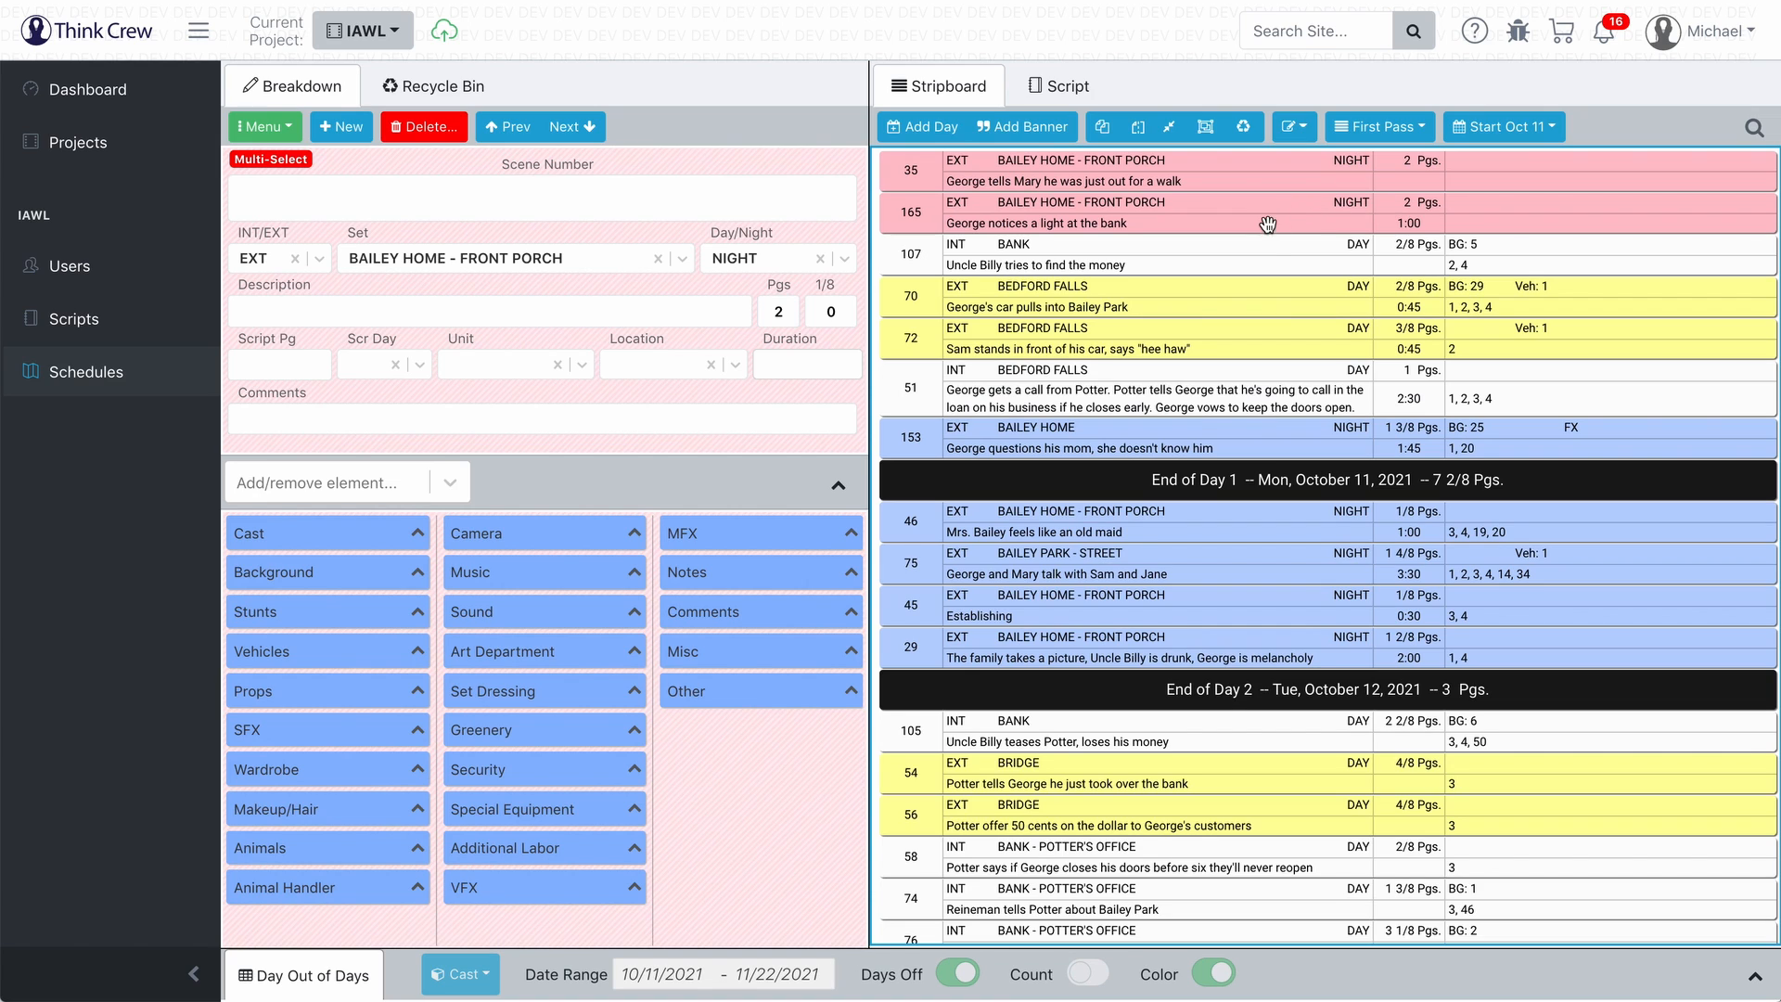
{"action": "left_click", "coordinate": [1195, 296], "text": "ctrl"}
{"action": "left_click", "coordinate": [1192, 380], "text": "ctrl"}
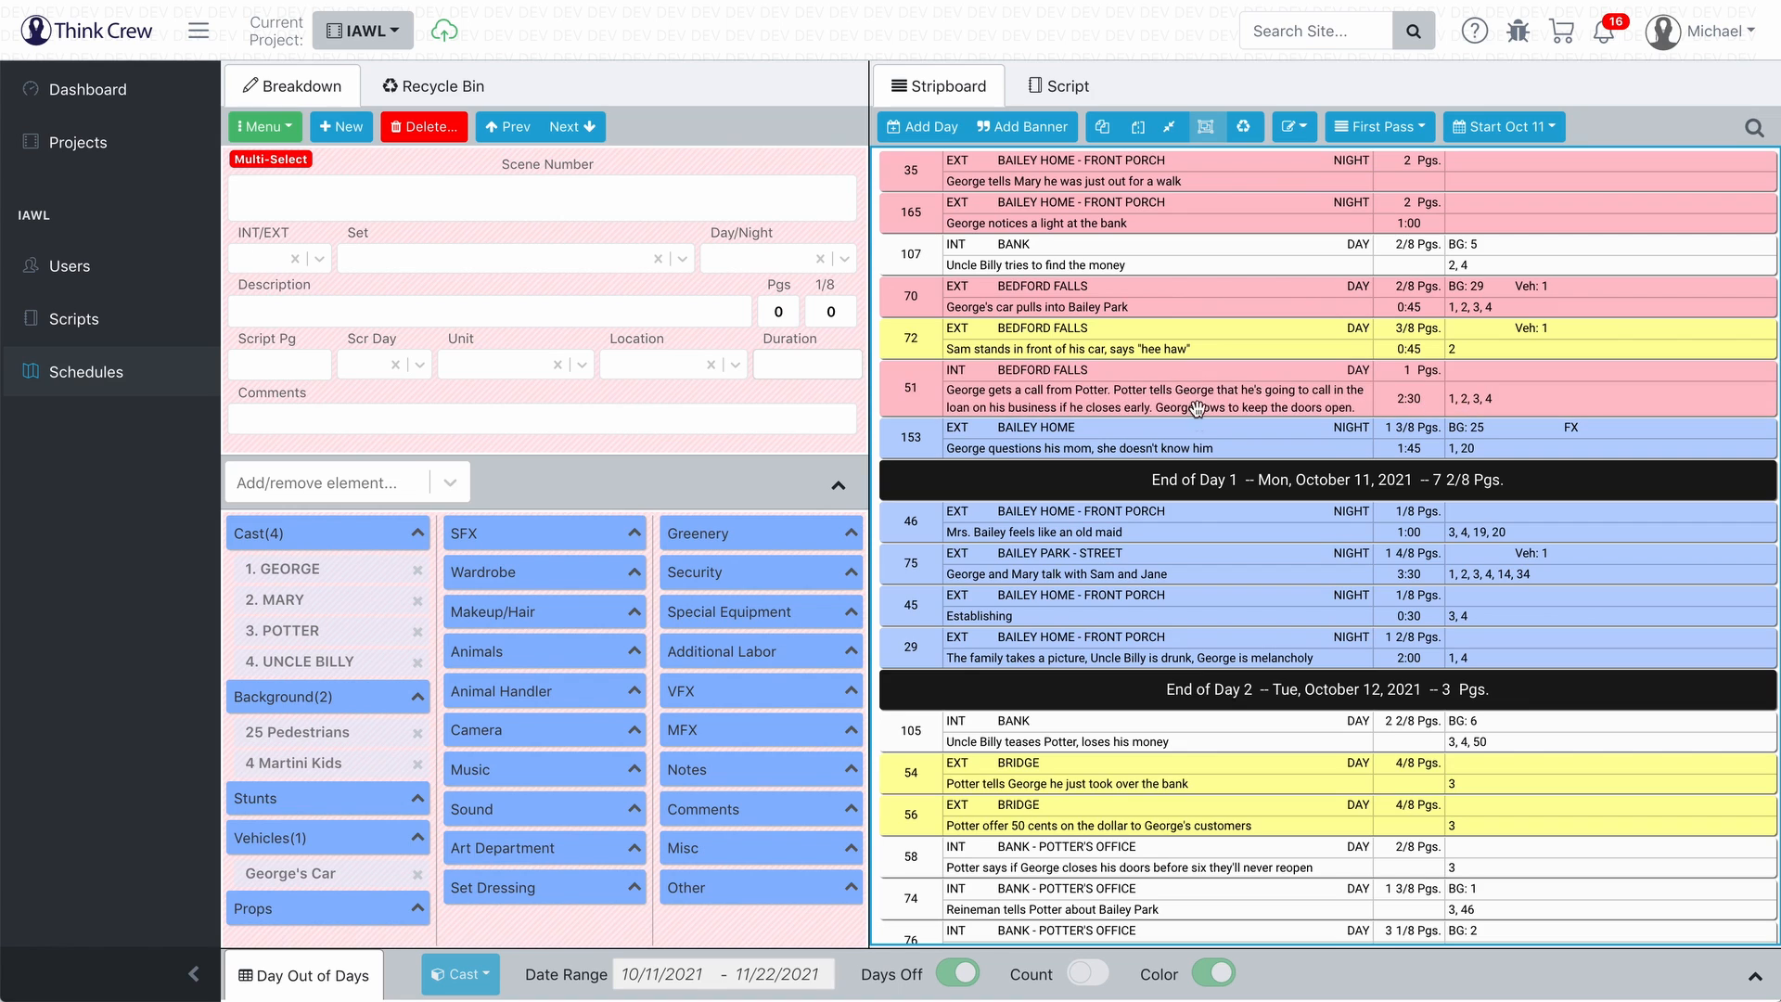
{"action": "left_click", "coordinate": [1189, 516], "text": "ctrl"}
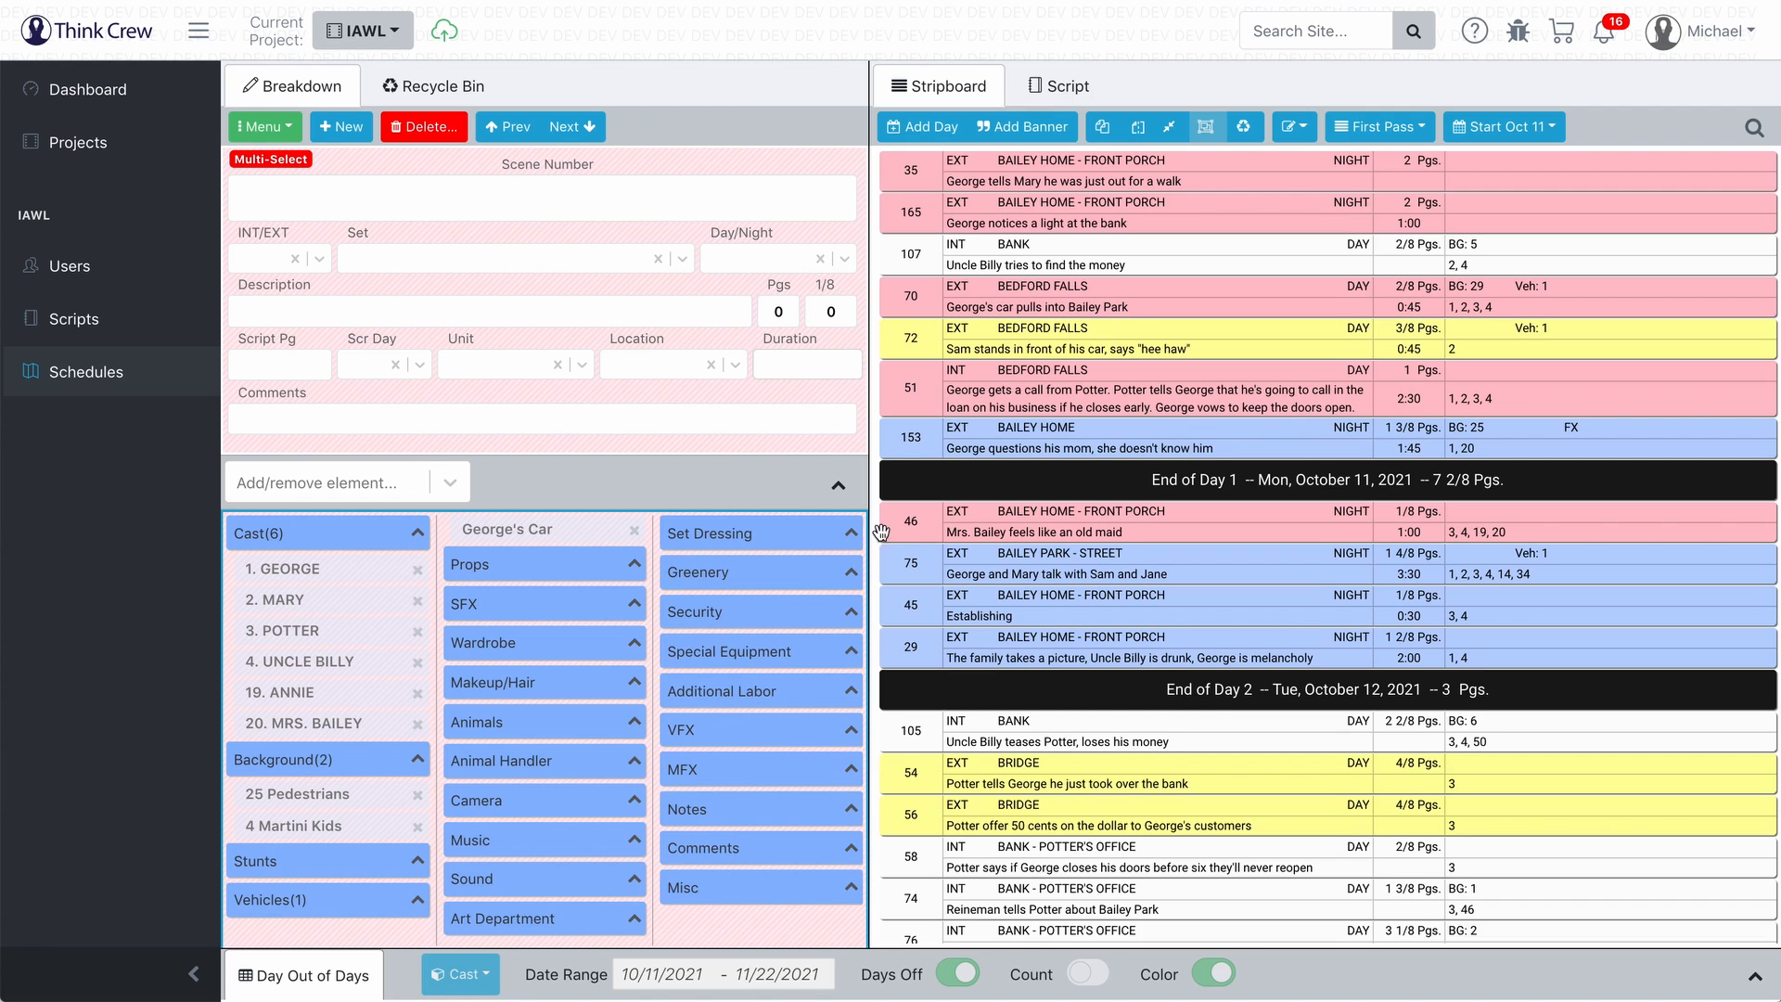
{"action": "left_click", "coordinate": [370, 540]}
{"action": "scroll", "coordinate": [522, 669], "scroll_direction": "down", "scroll_amount": 2}
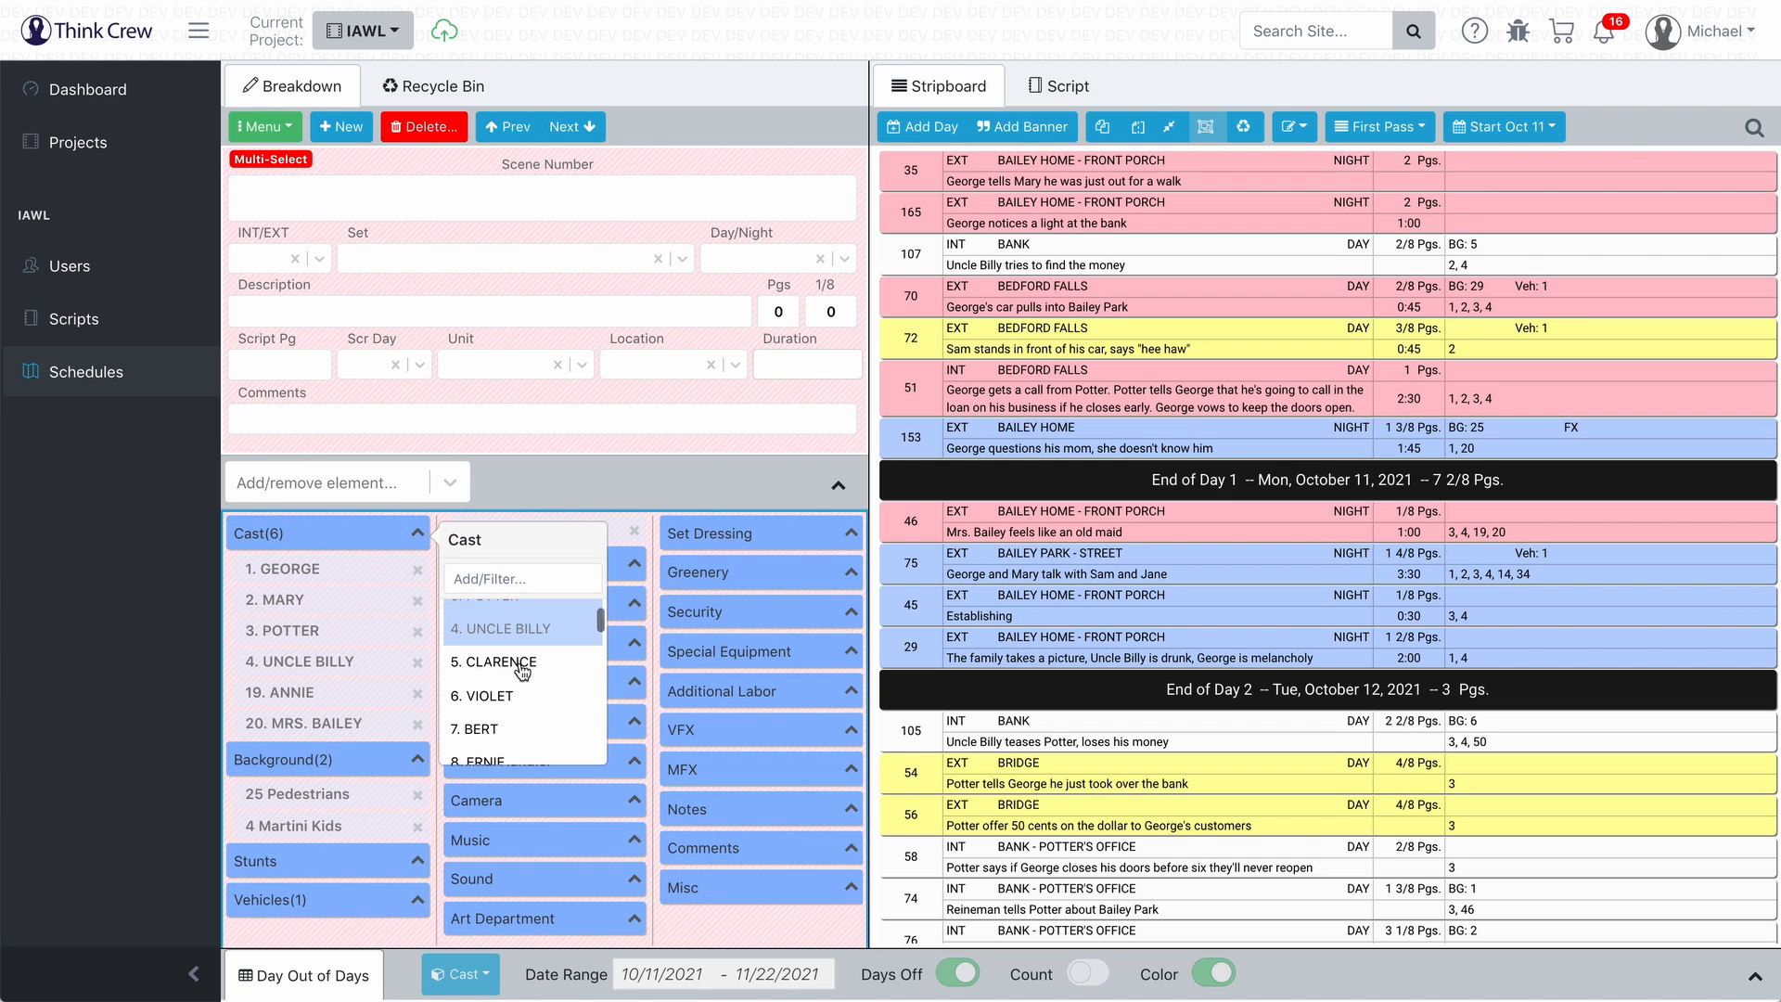
{"action": "left_click", "coordinate": [522, 664]}
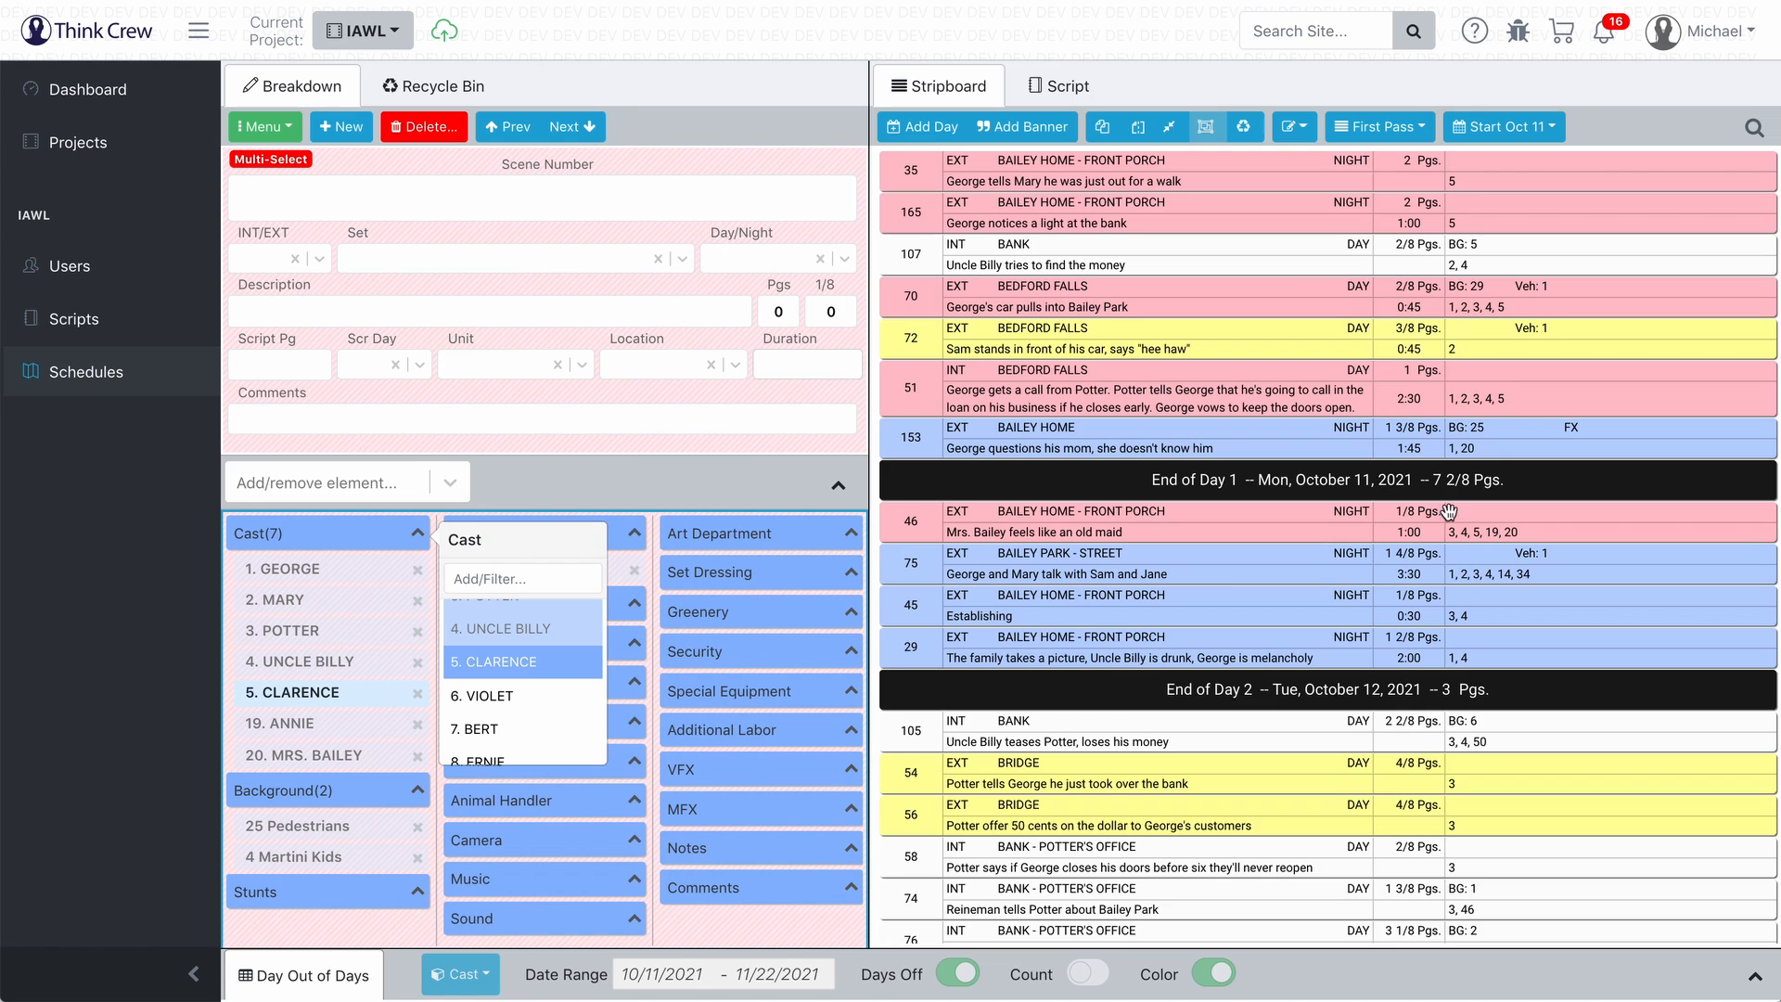
Step: Replace the selection with scenes 46, 153 and 51 together
{"action": "left_click", "coordinate": [1335, 519]}
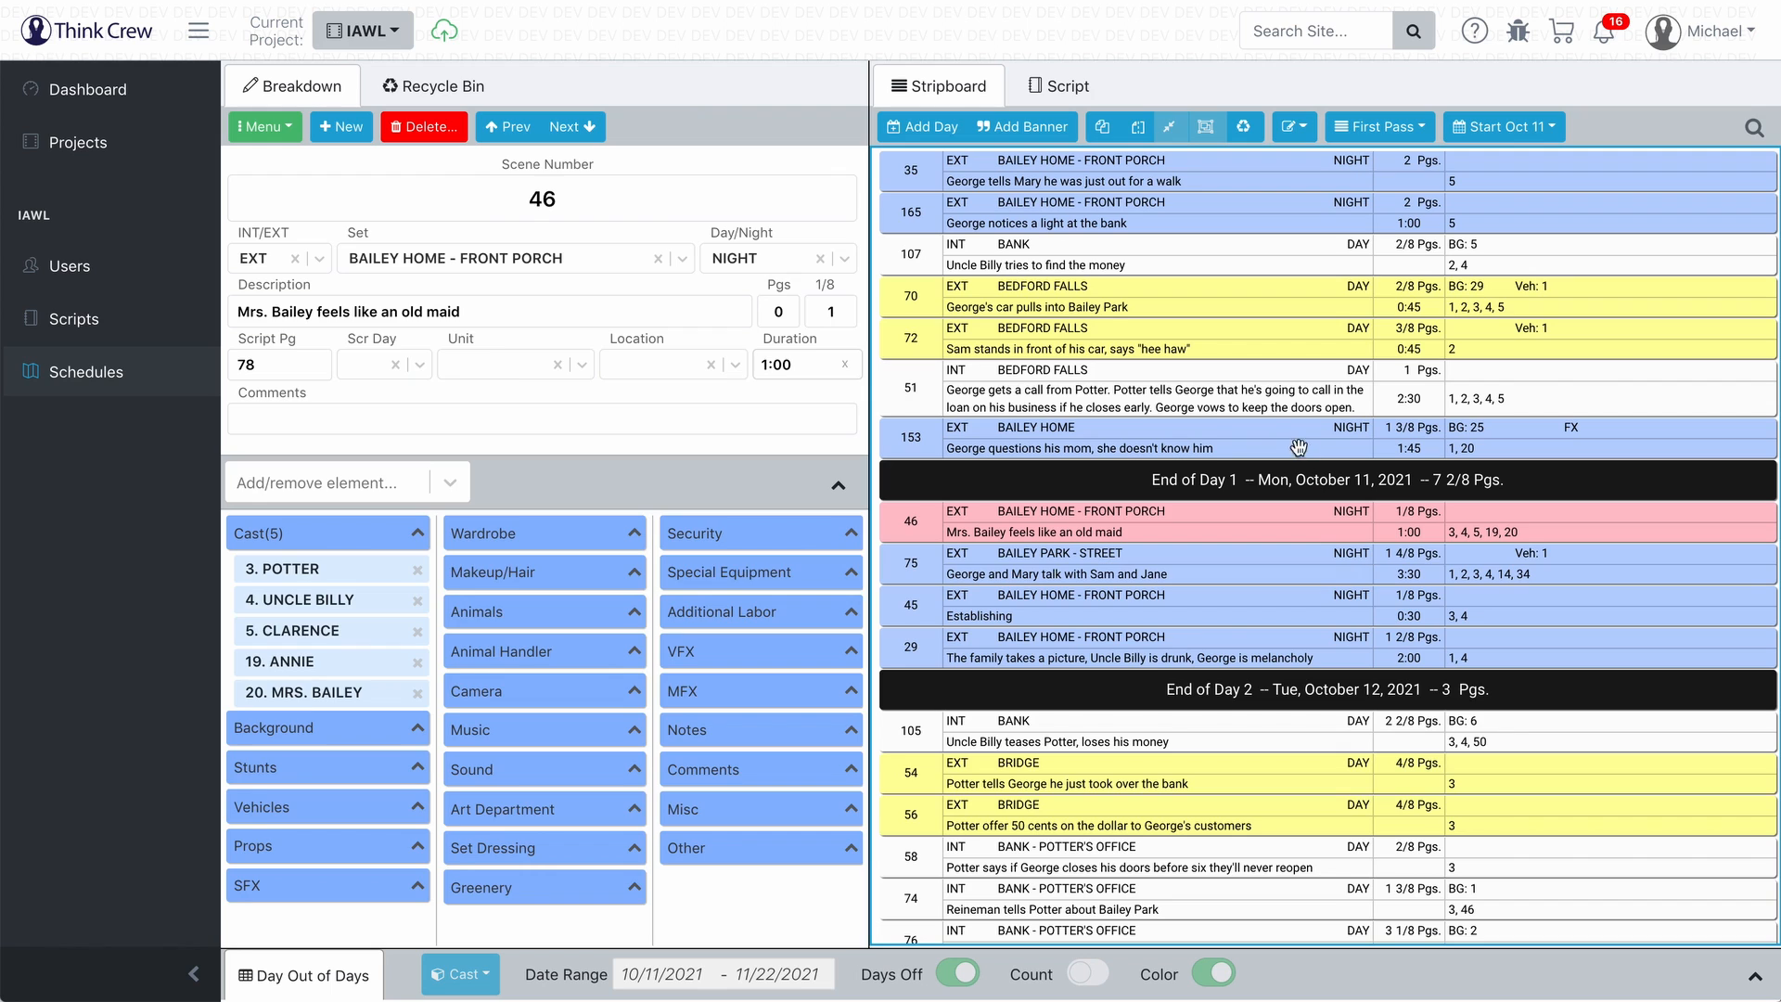
{"action": "left_click", "coordinate": [1295, 443], "text": "ctrl"}
{"action": "left_click", "coordinate": [1287, 385], "text": "ctrl"}
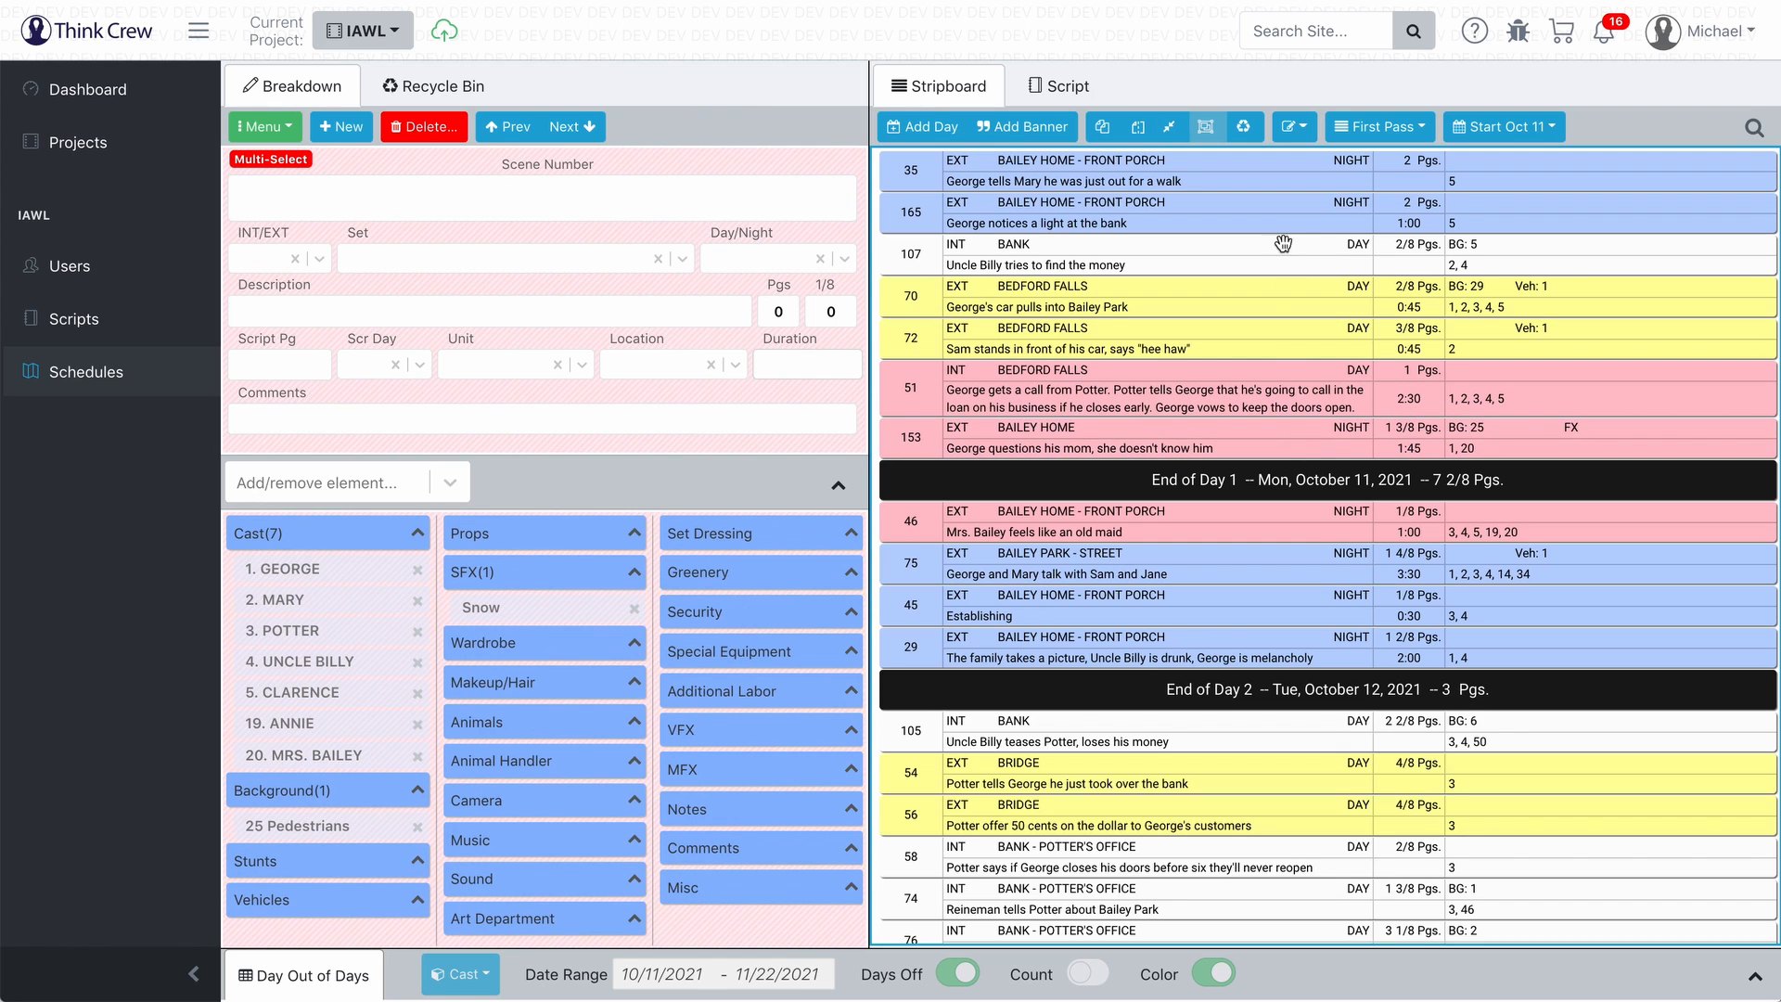